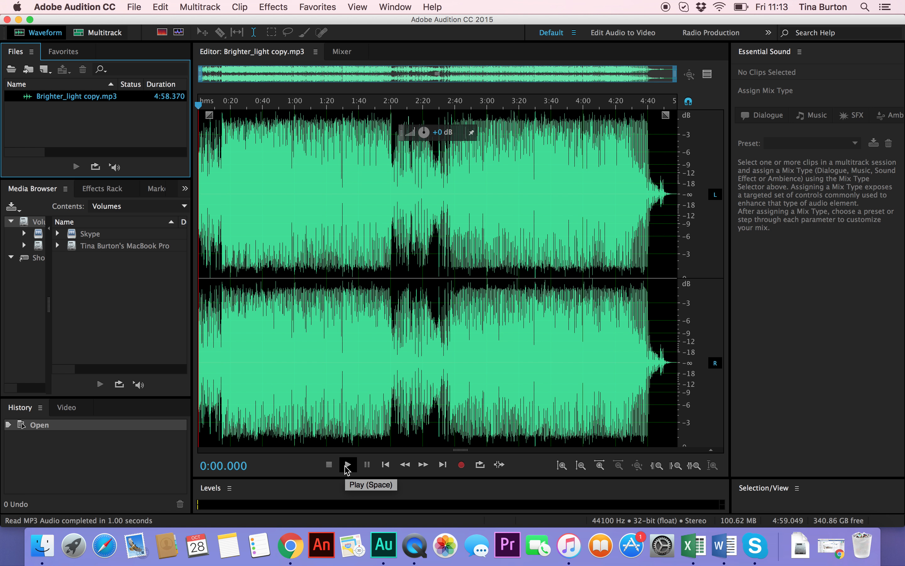
Step: Play the song's opening and the quieter passage from about 2:01, and inspect the waveform at a larger amplitude scale
click(347, 465)
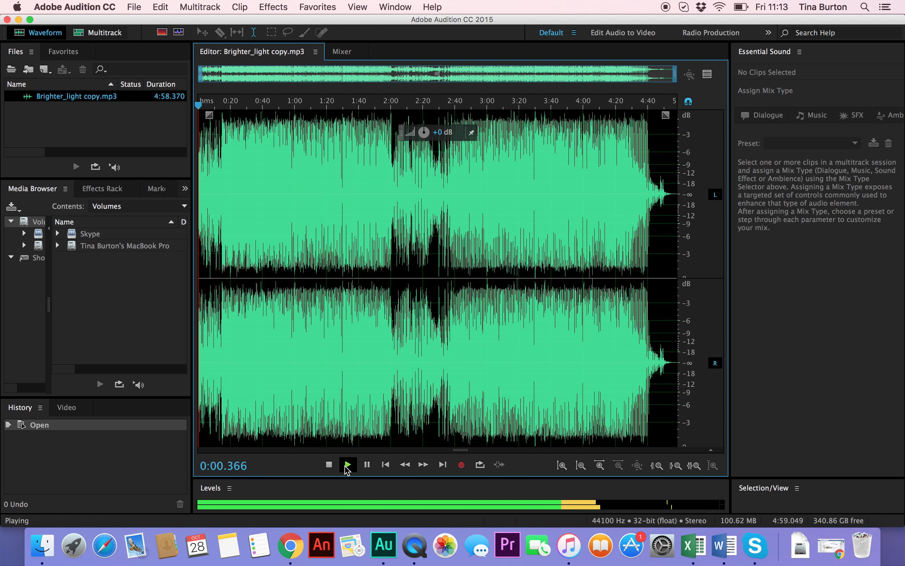
click(368, 465)
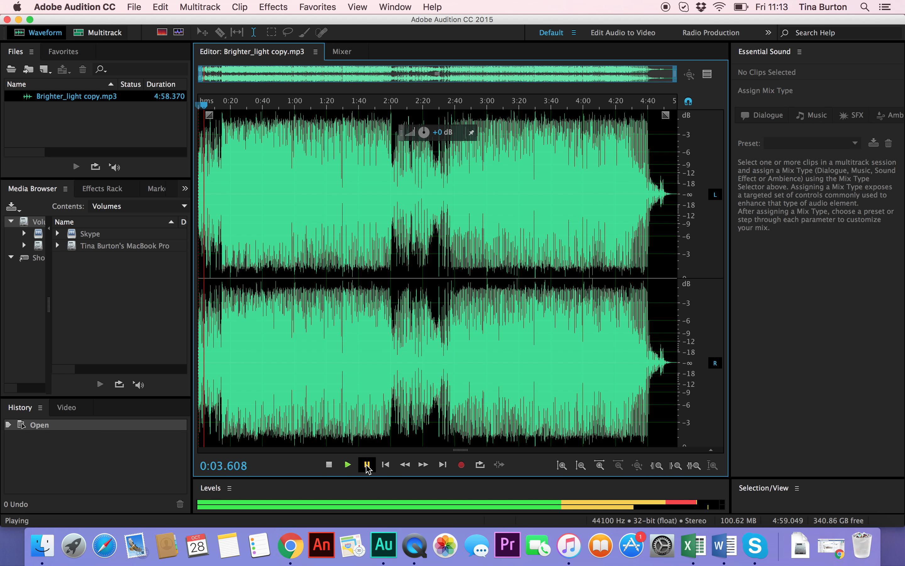
drag(205, 106, 394, 107)
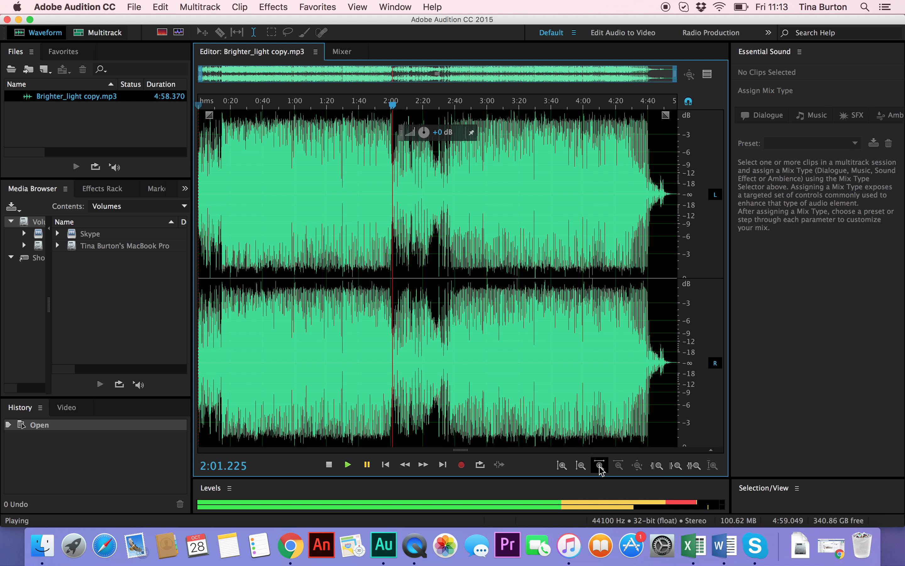
click(563, 468)
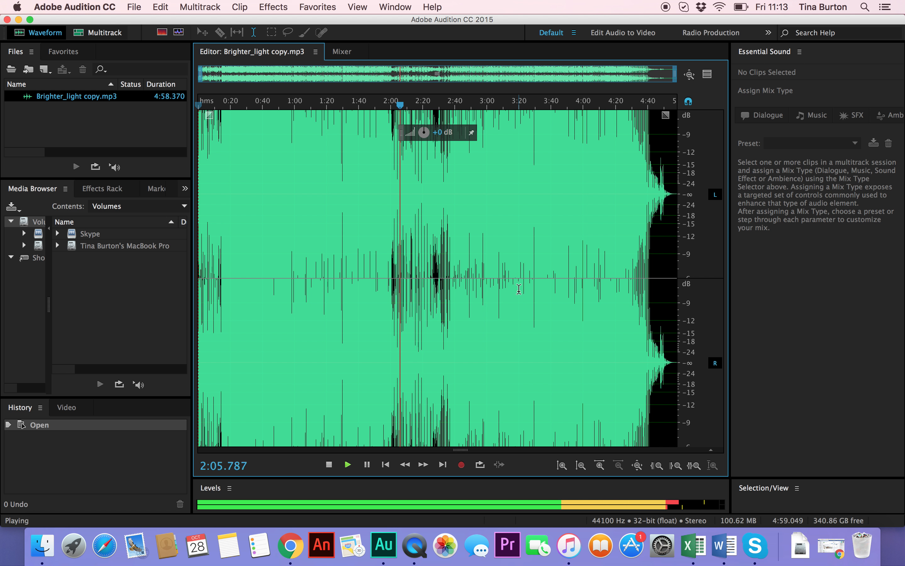
key(space)
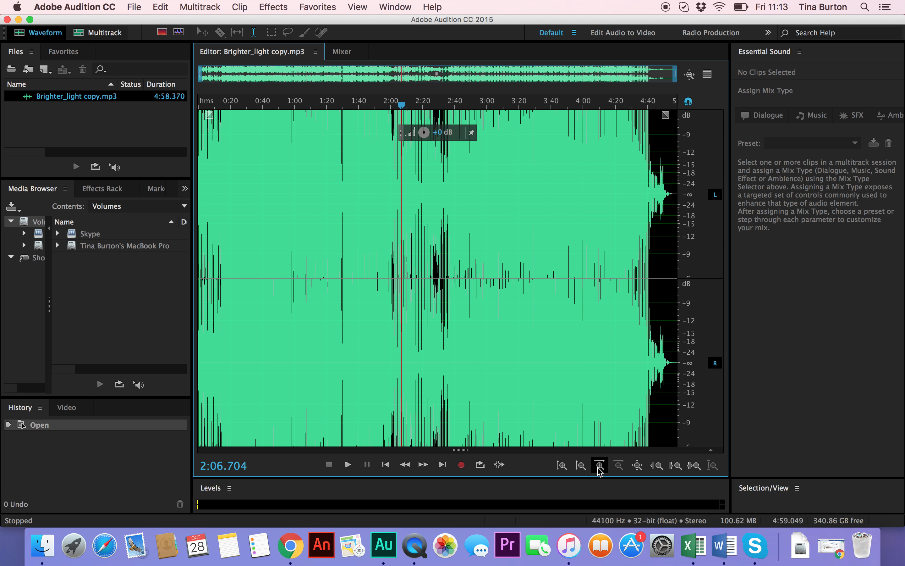
click(581, 466)
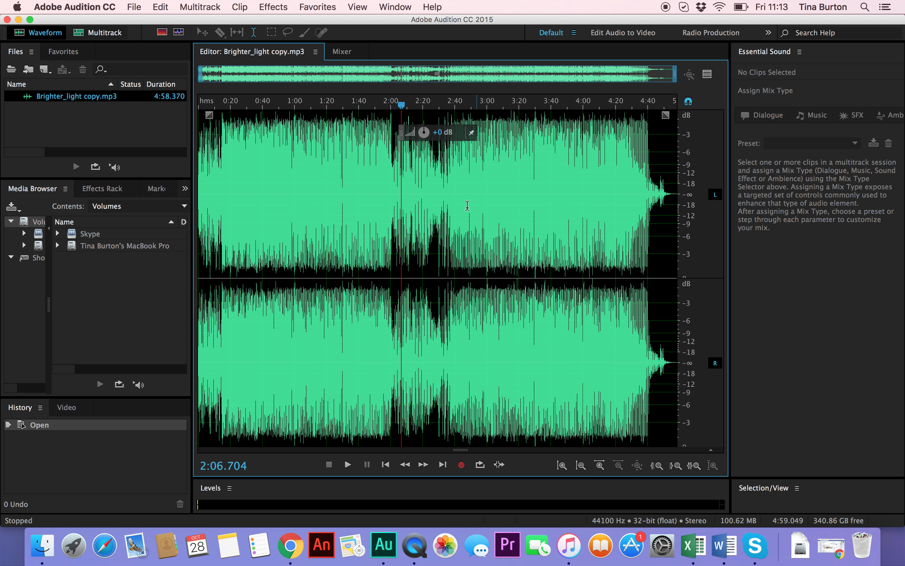
Step: Add a fade-in of about 30 seconds at the song's start and a fade-out of about 30 seconds at its end
drag(402, 109, 388, 108)
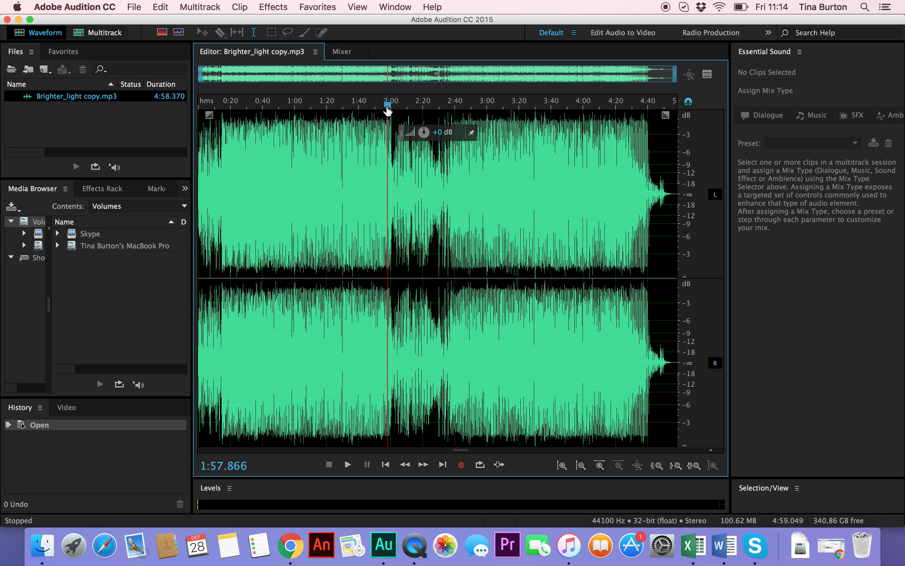
drag(388, 110, 192, 105)
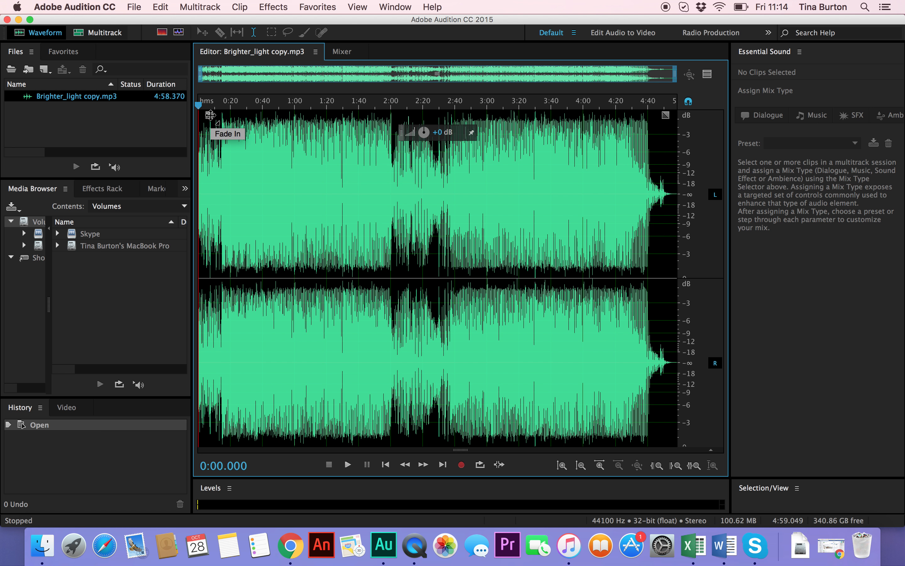
drag(210, 115, 258, 132)
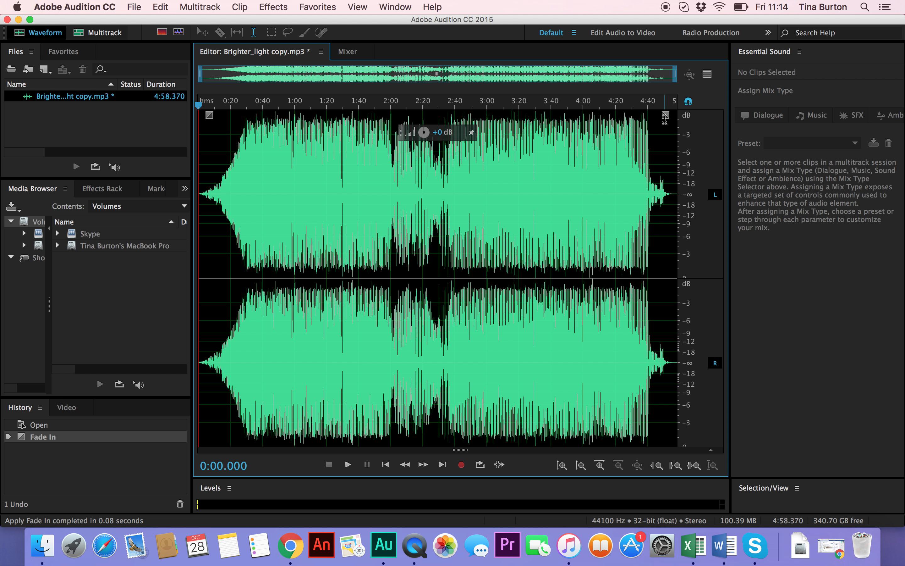
drag(665, 116, 616, 133)
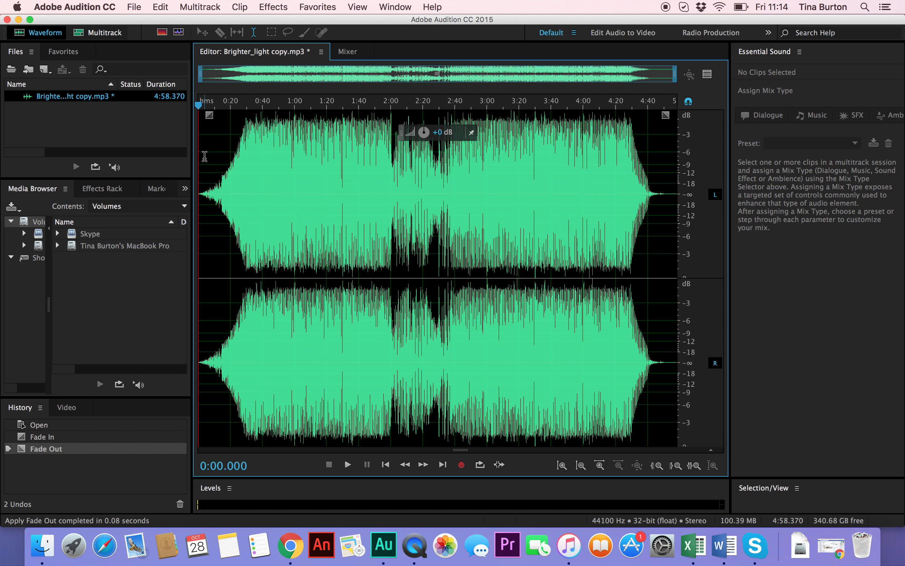
Step: Play the faded opening of the song and return the playhead to the start
key(space)
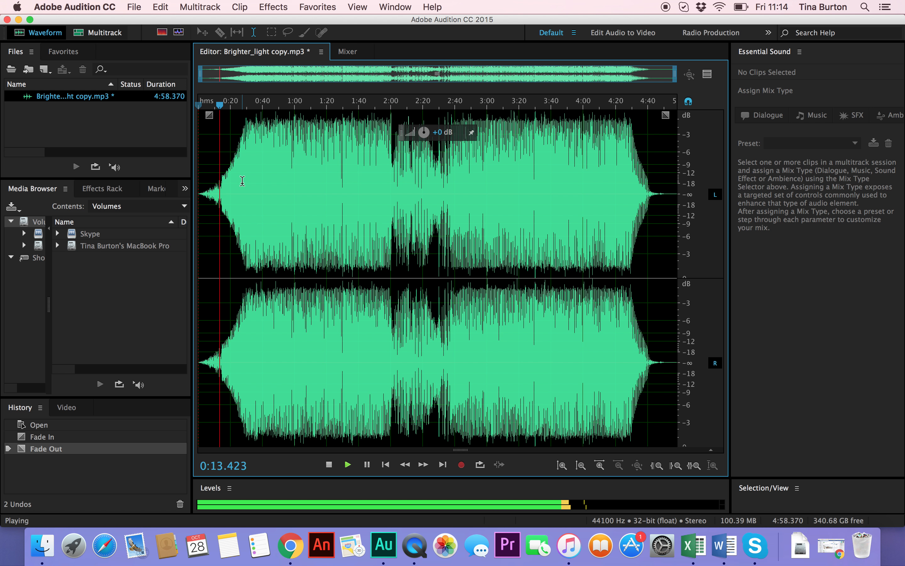
key(space)
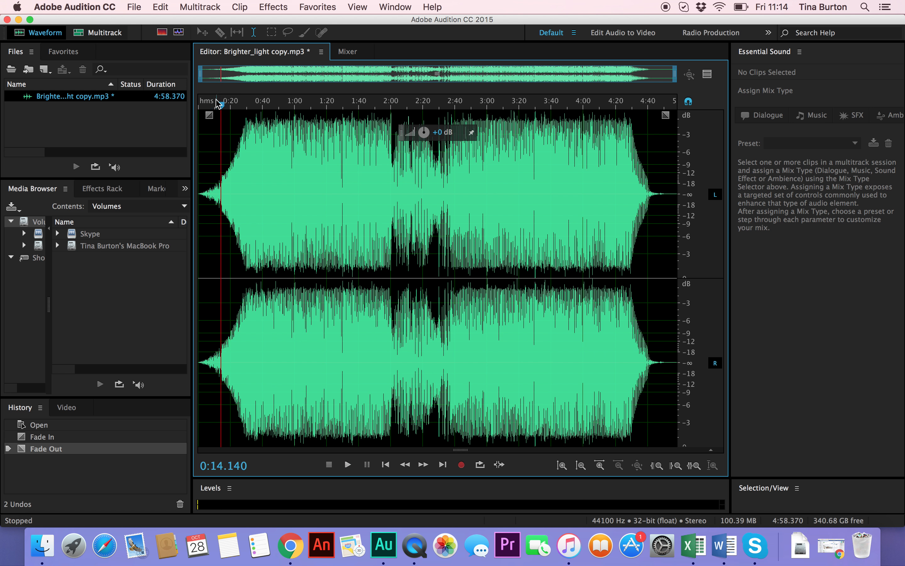
drag(221, 104, 199, 107)
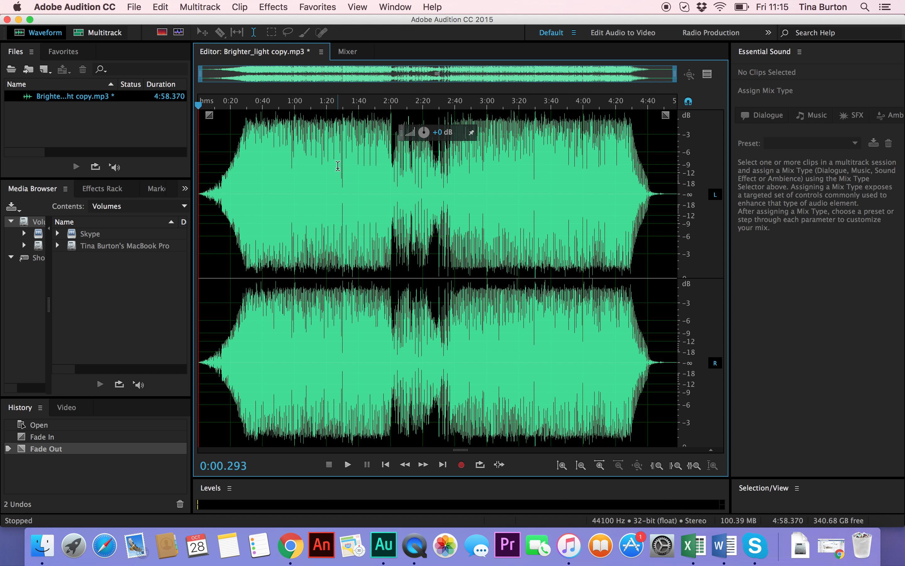
Step: Delete the audio from 2:40 to the end and the first two minutes, keeping only the quieter passage between them
drag(445, 193, 390, 188)
click(334, 178)
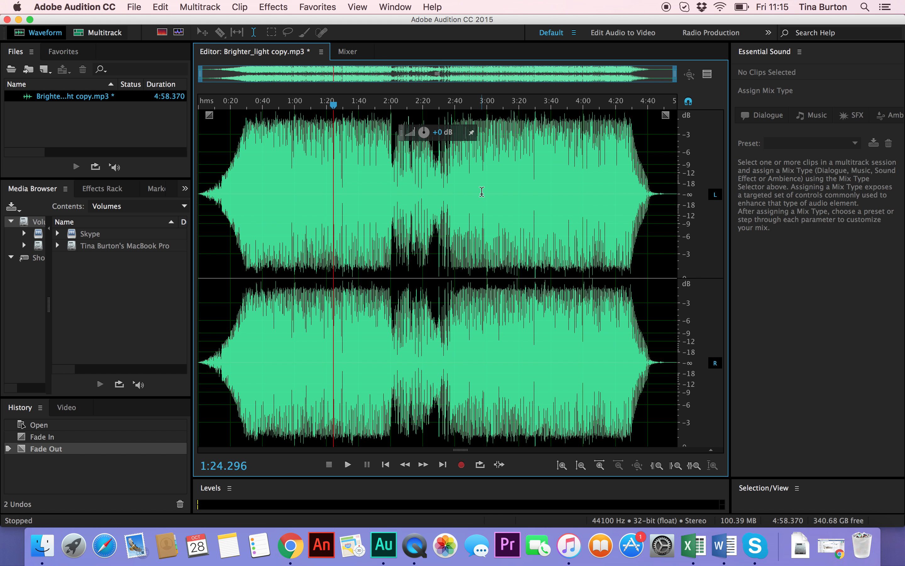
drag(678, 193, 456, 182)
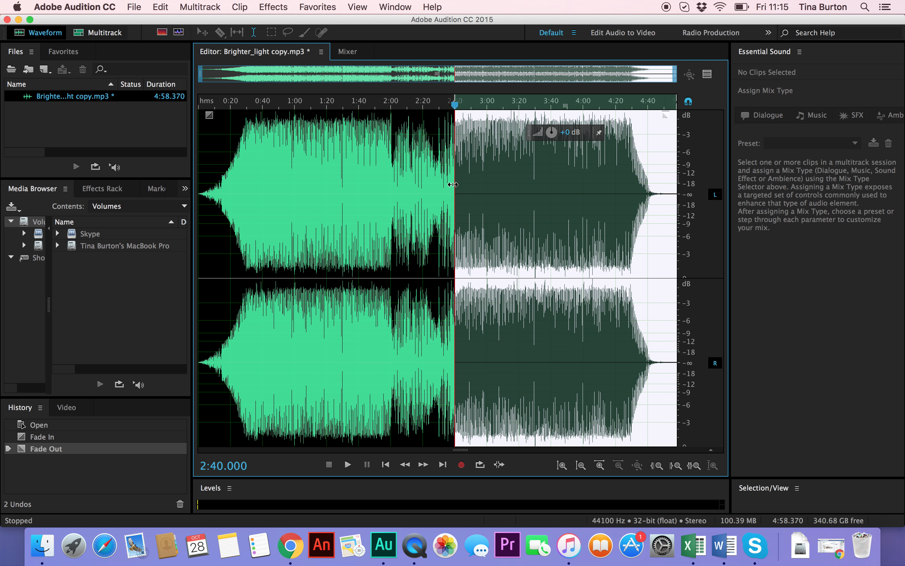
key(Delete)
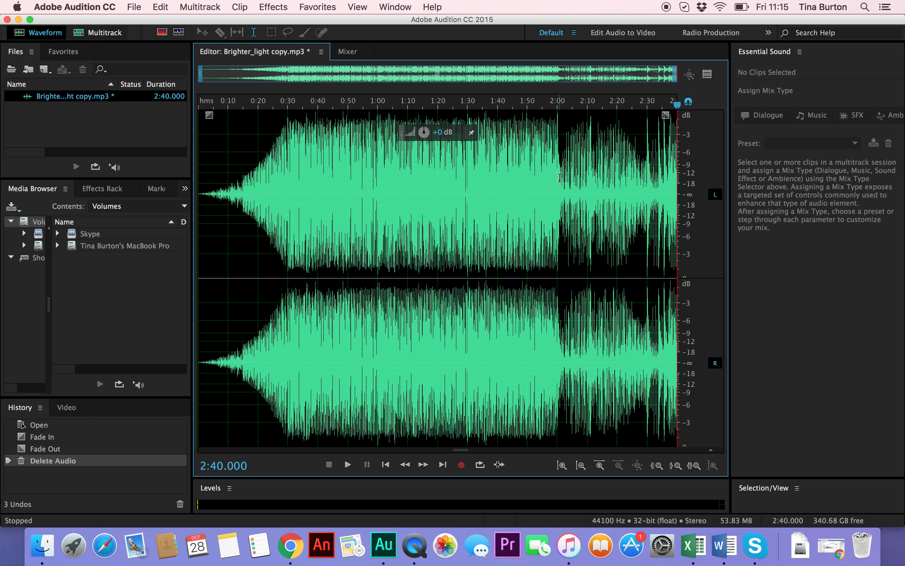
drag(559, 178, 186, 176)
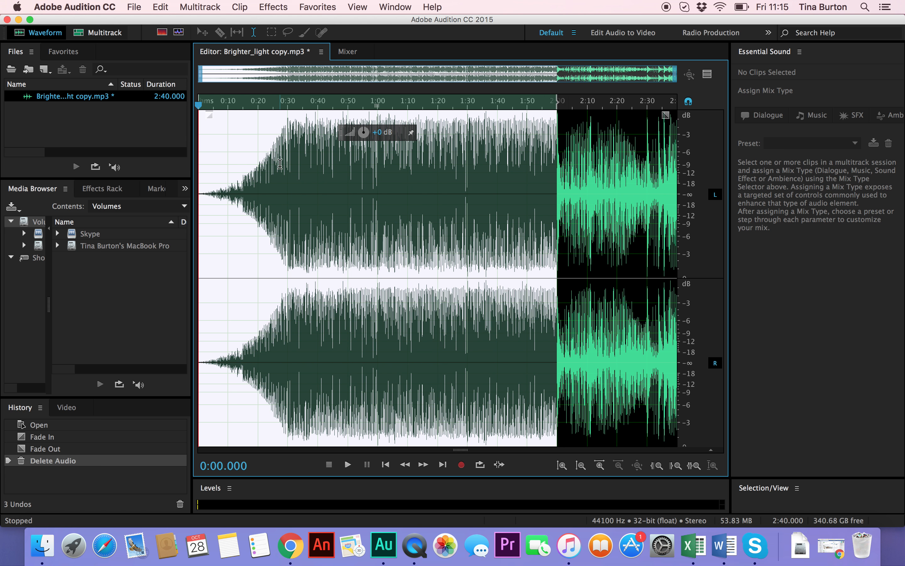
key(Delete)
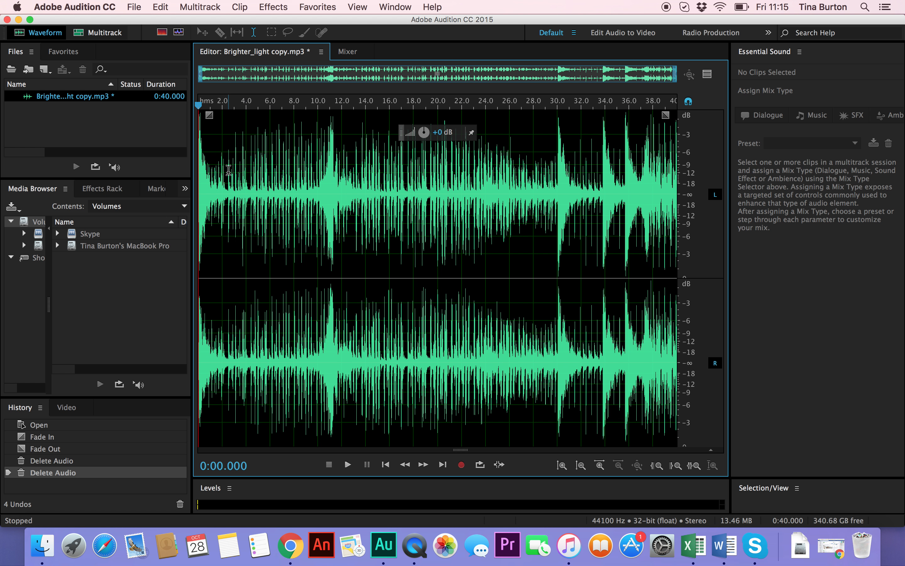
Step: Play the trimmed clip from the beginning to check how abruptly it starts
key(space)
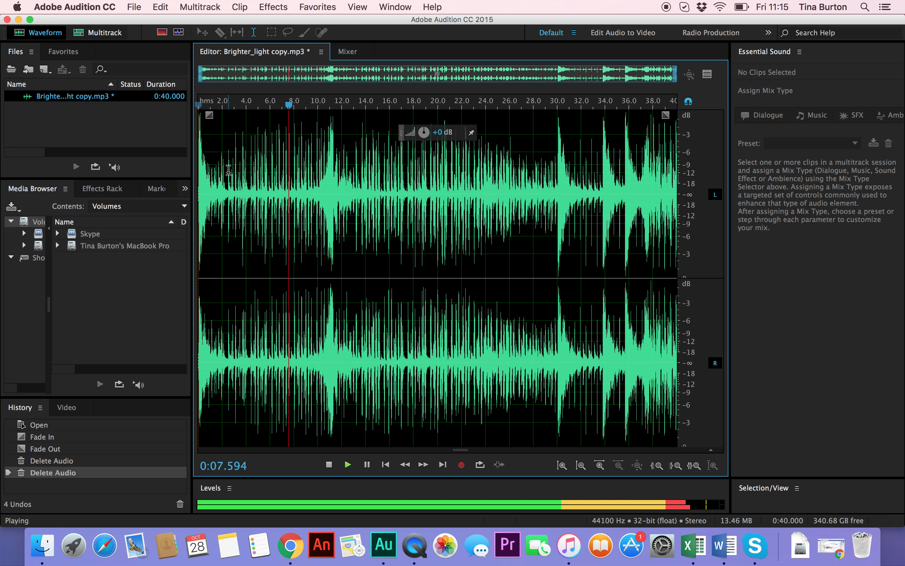
key(space)
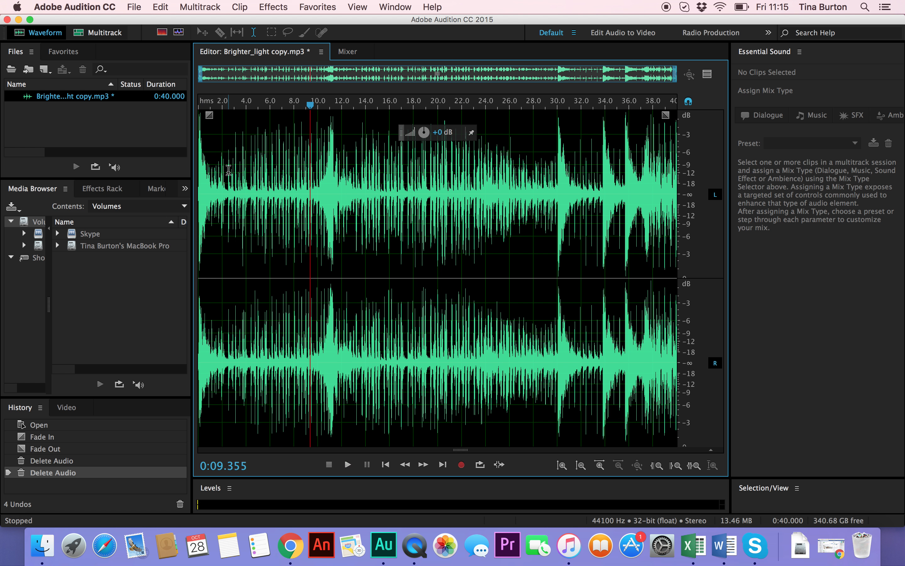
drag(309, 106, 173, 115)
mouse_move(199, 107)
mouse_down()
mouse_move(692, 102)
mouse_move(622, 112)
mouse_move(465, 112)
mouse_move(189, 98)
mouse_up()
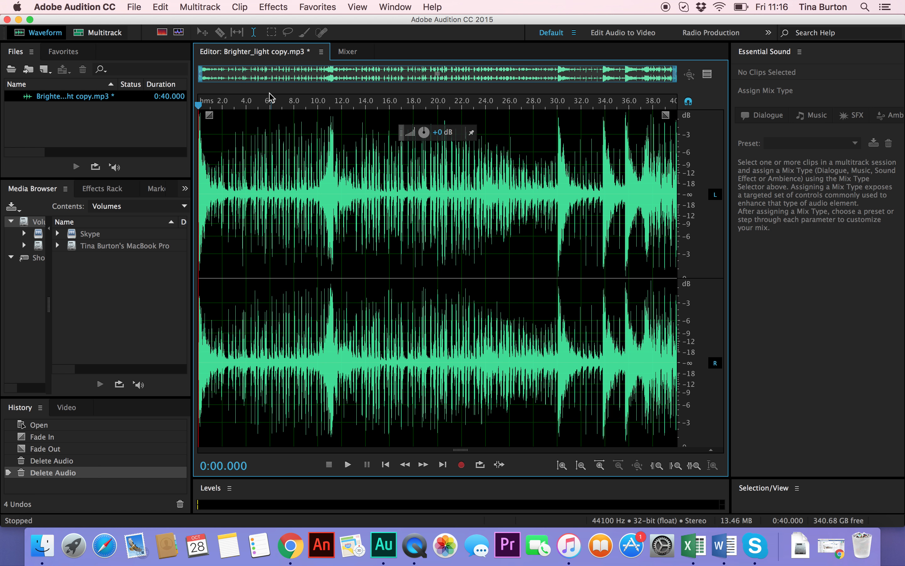
click(348, 465)
click(348, 465)
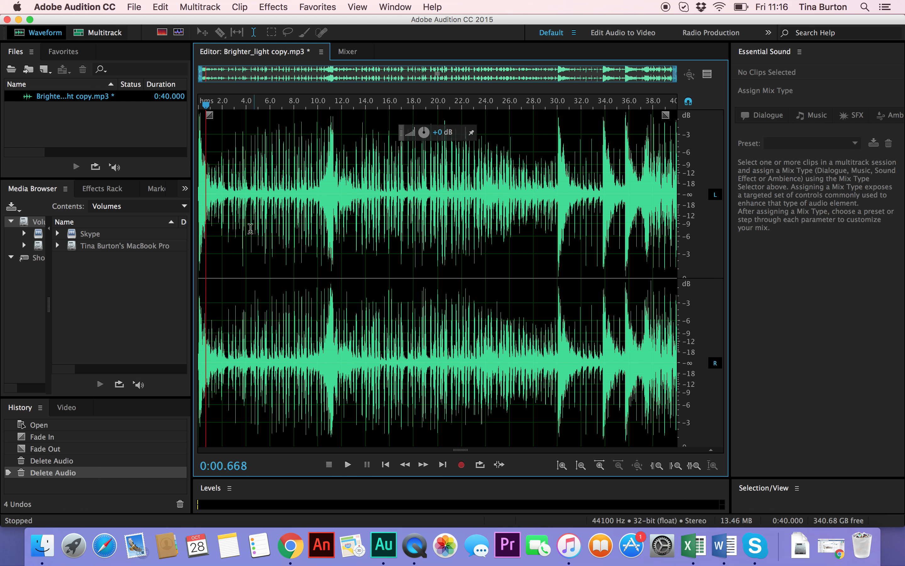
Step: Add a short fade-in at the trimmed clip's start and a fade-out of about 2 seconds at its end
drag(205, 106, 221, 116)
key(space)
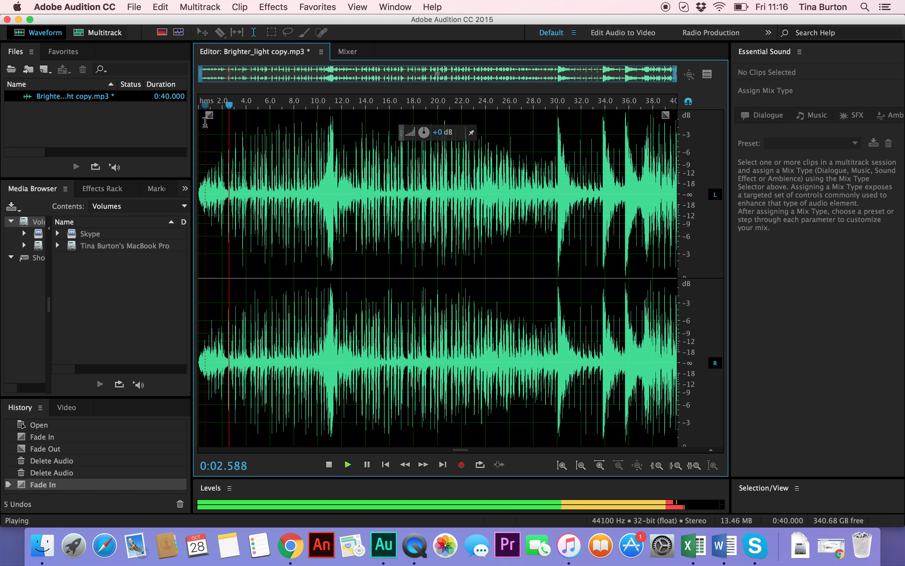
key(space)
drag(229, 105, 639, 135)
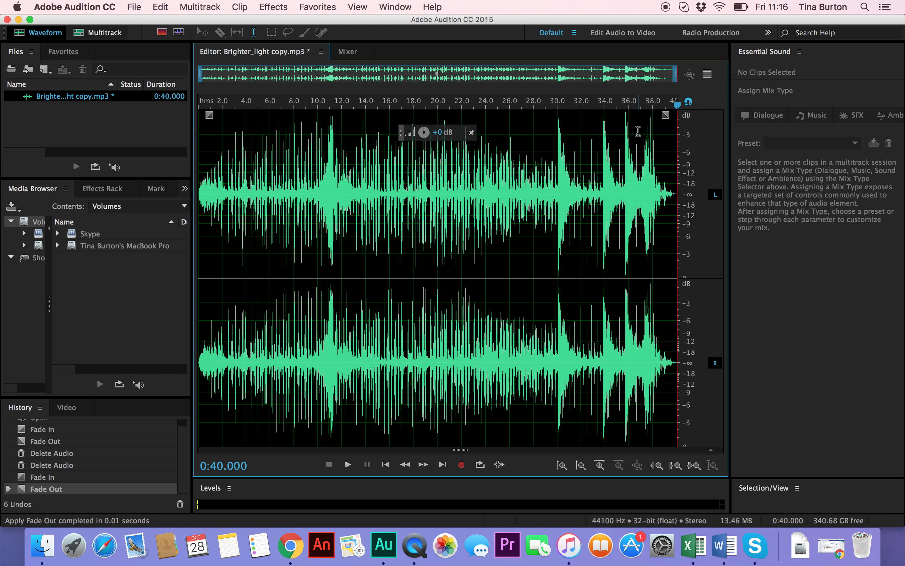
drag(679, 106, 642, 112)
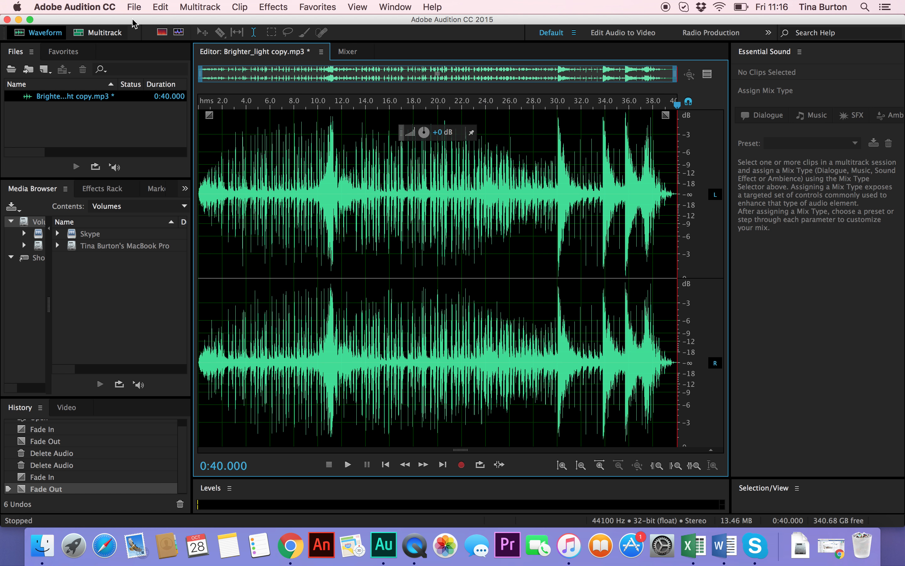
Step: Open the file export settings for the trimmed clip and set the format to Wave PCM (*.wav, *.bwf)
click(133, 7)
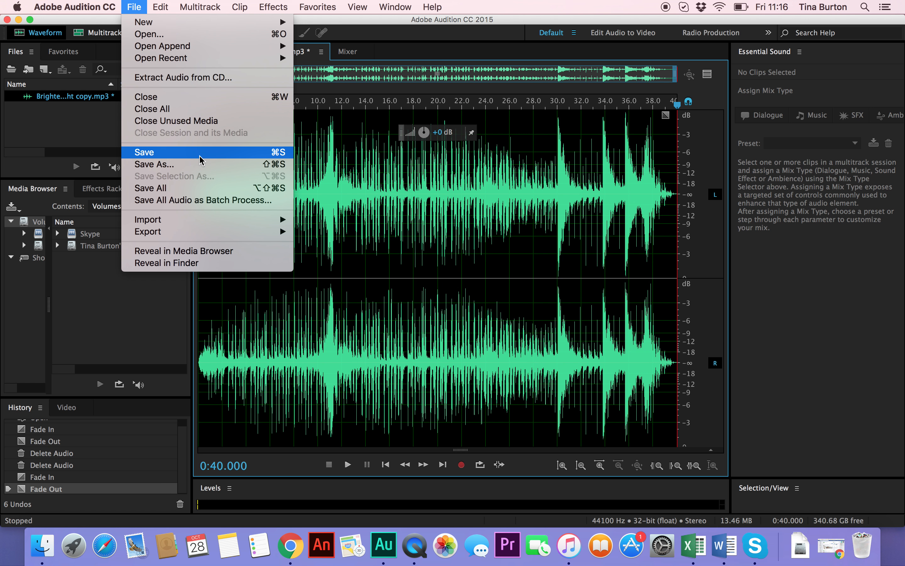
mouse_move(180, 234)
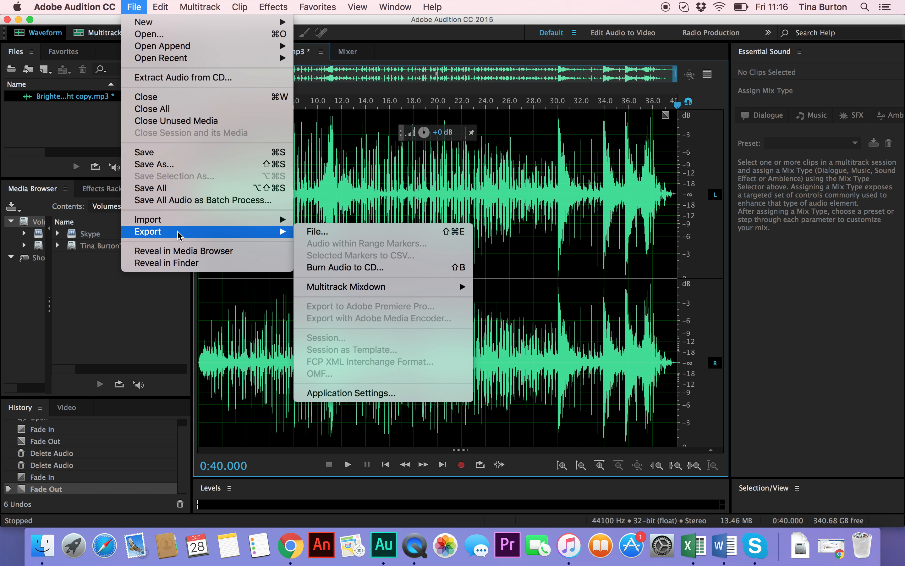
click(329, 232)
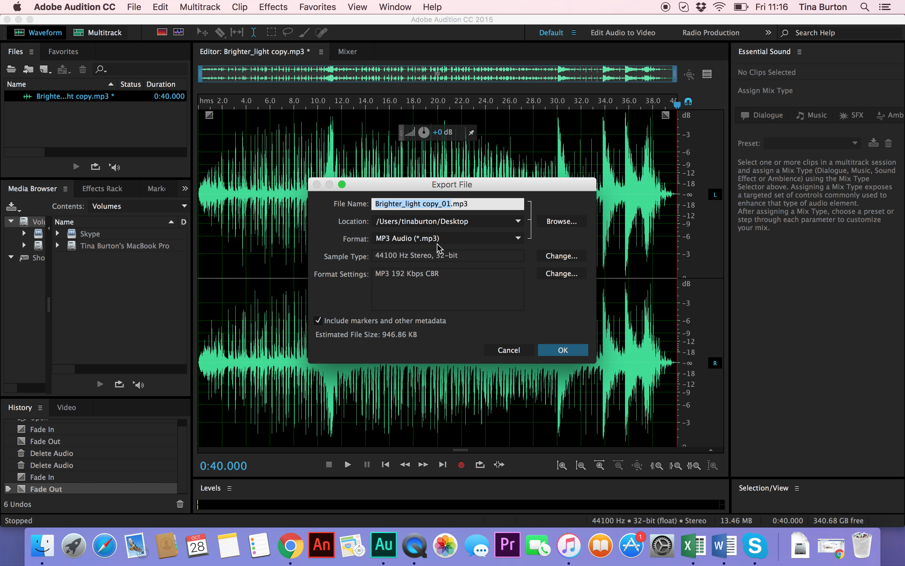
click(519, 239)
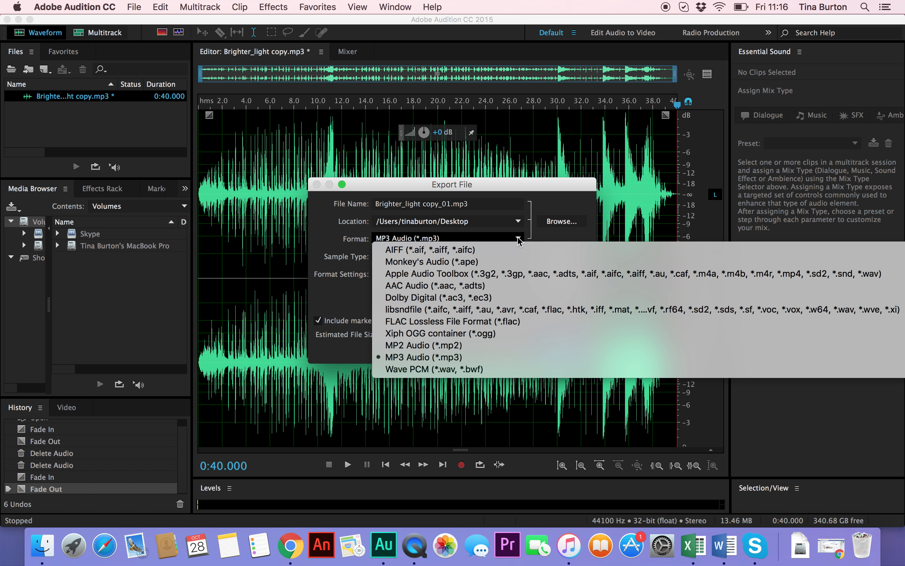
click(455, 370)
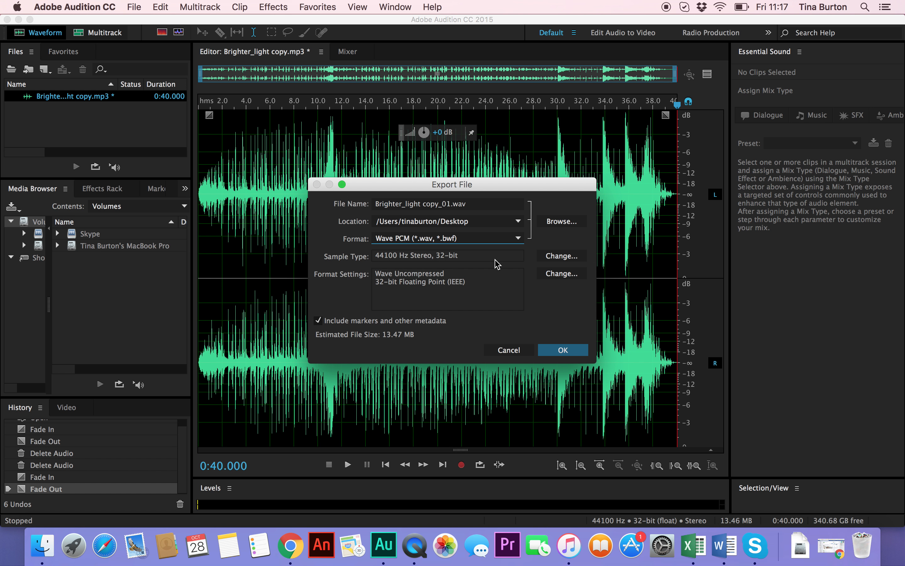
Step: Name the export editedversion38s, export it to the Desktop, and minimise the editor to view the desktop
double_click(466, 204)
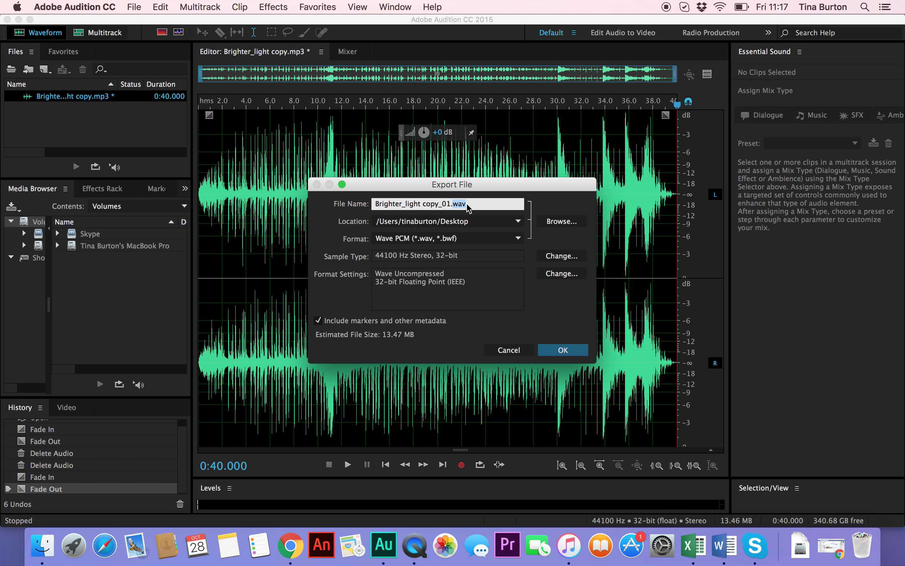
drag(468, 204, 362, 196)
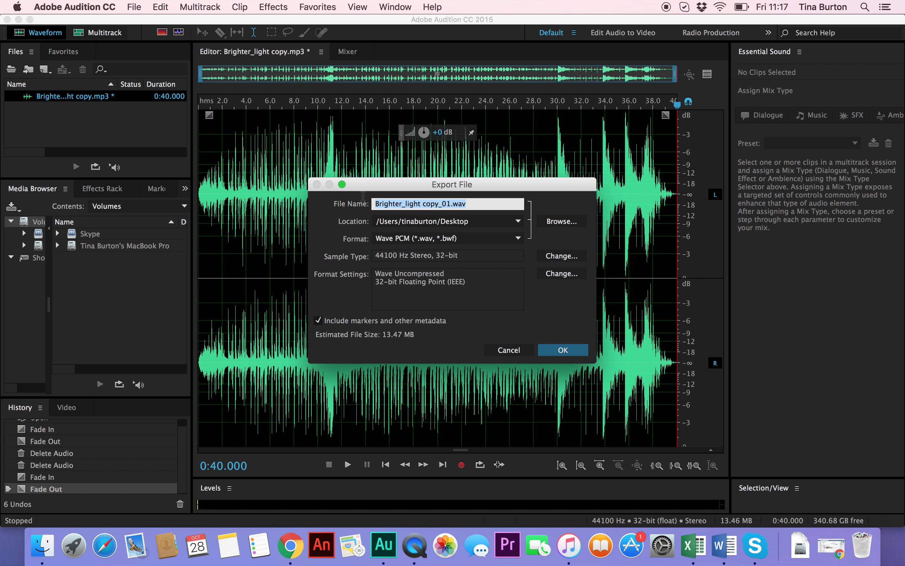
text(editedversion38s)
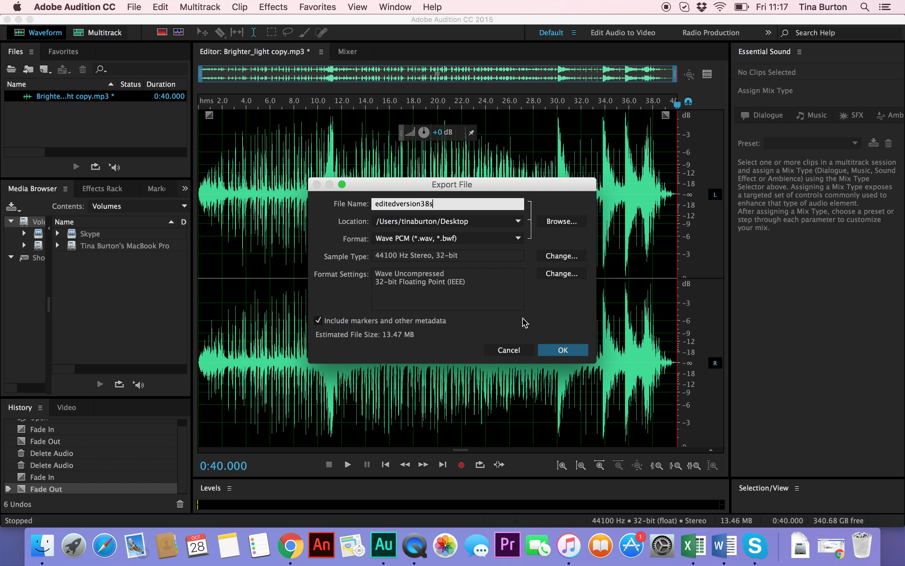
click(563, 354)
click(564, 351)
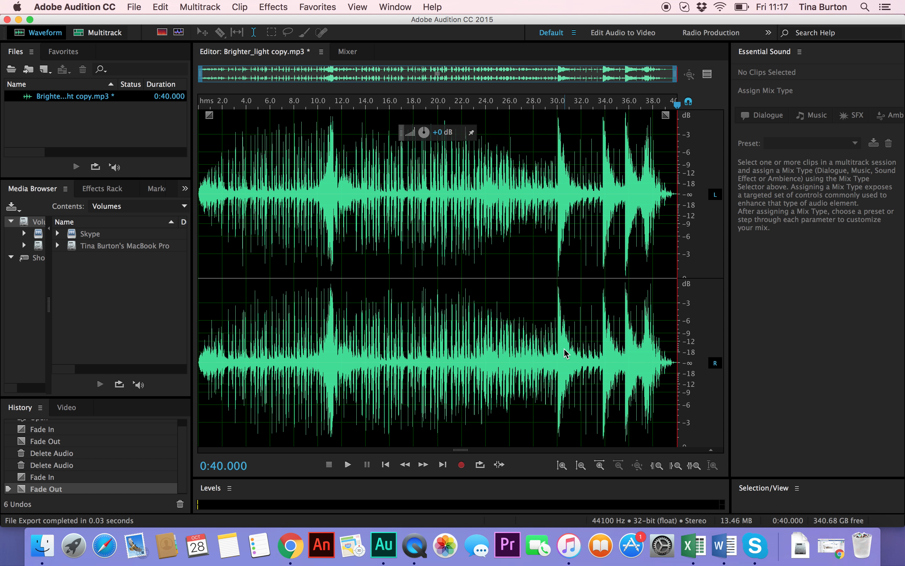
click(18, 19)
click(406, 245)
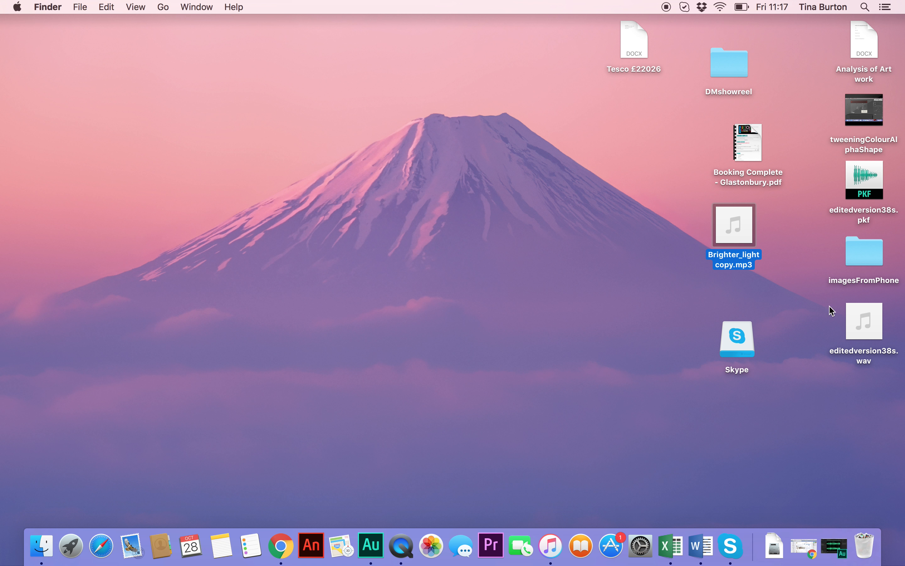
Step: Play and stop a preview of editedversion38s.wav on the desktop, and switch back to Adobe Audition
click(867, 323)
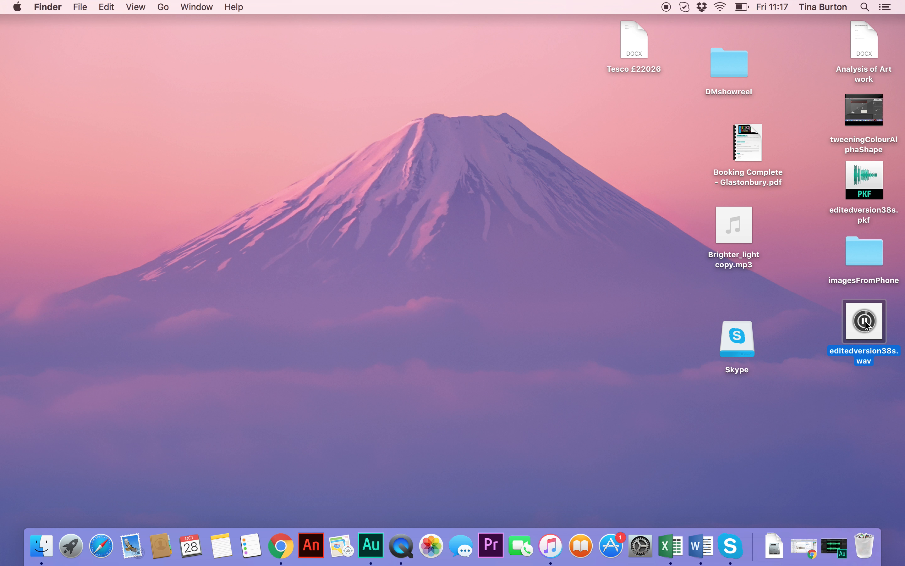
click(868, 324)
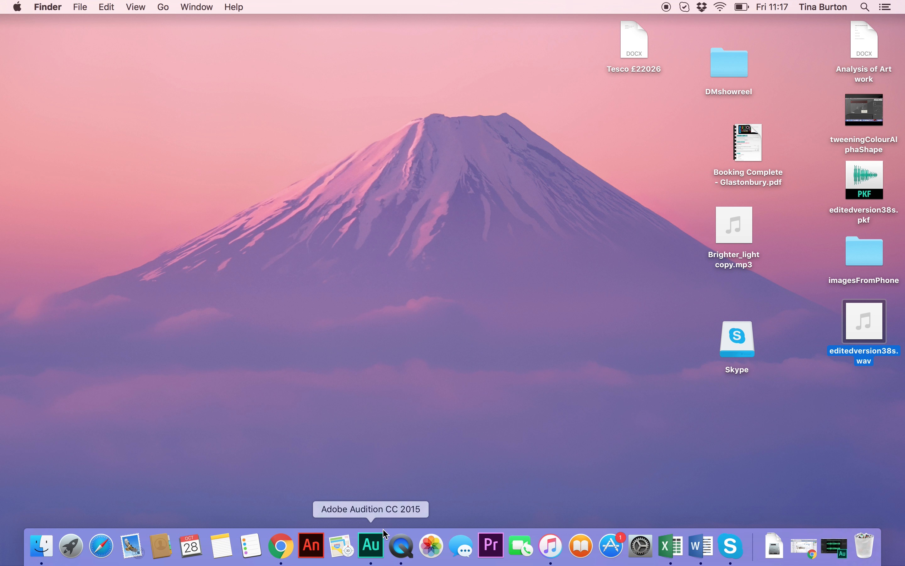
click(378, 546)
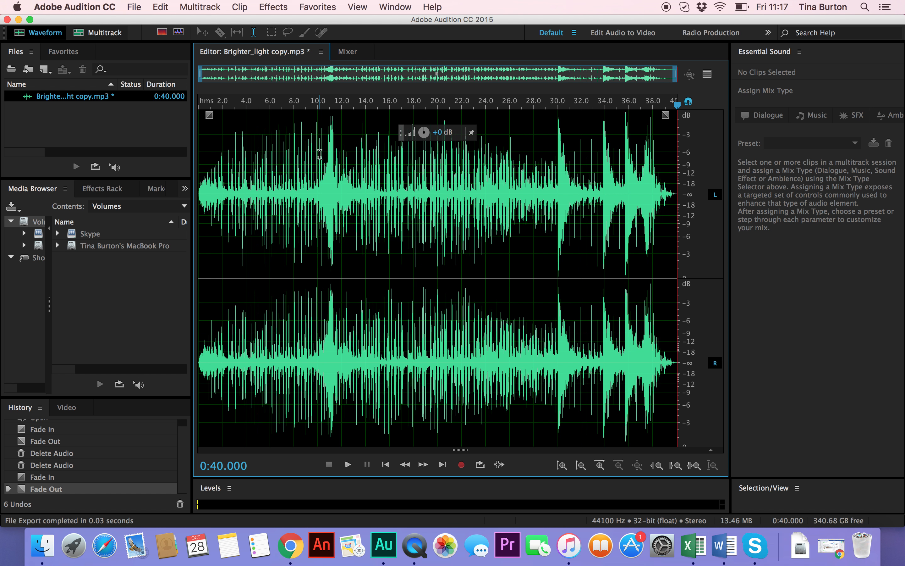
Step: Create a new multitrack session named buttons, keeping the default 48000 Hz sample rate, 32 (float) bit depth and Stereo master
click(108, 35)
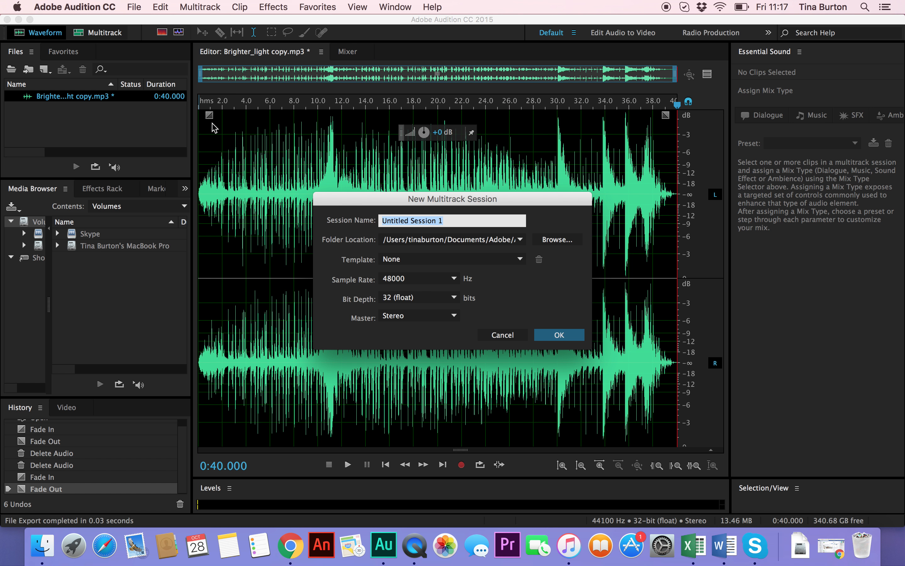
drag(367, 203, 350, 196)
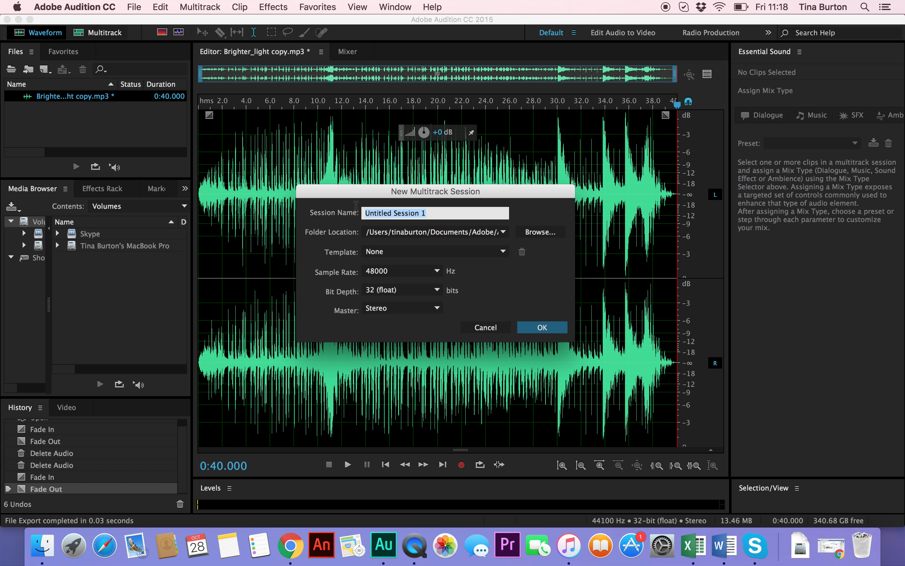
text(buttons)
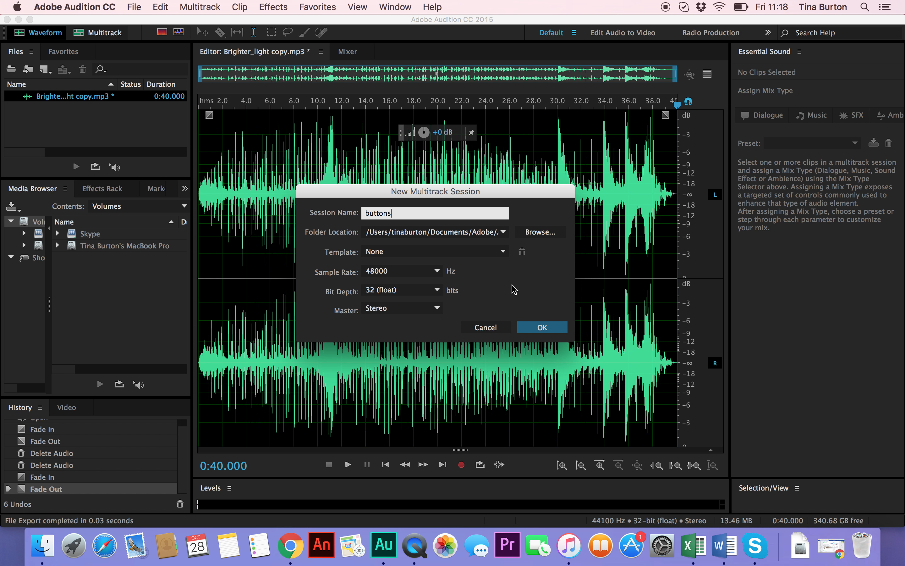
click(542, 328)
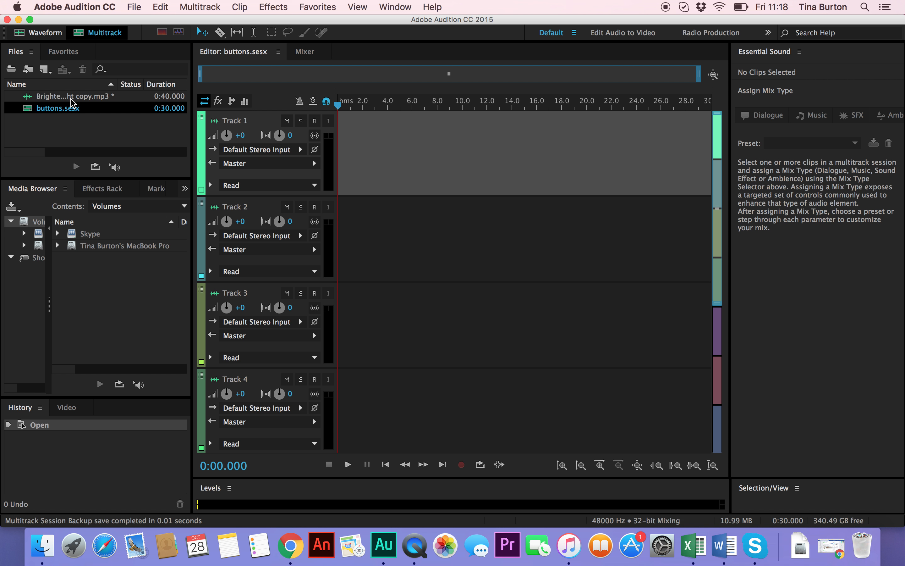
Step: Place Brighter_light copy.mp3 at the start of Track 1, accepting a copy conformed to the session's sample rate
click(74, 108)
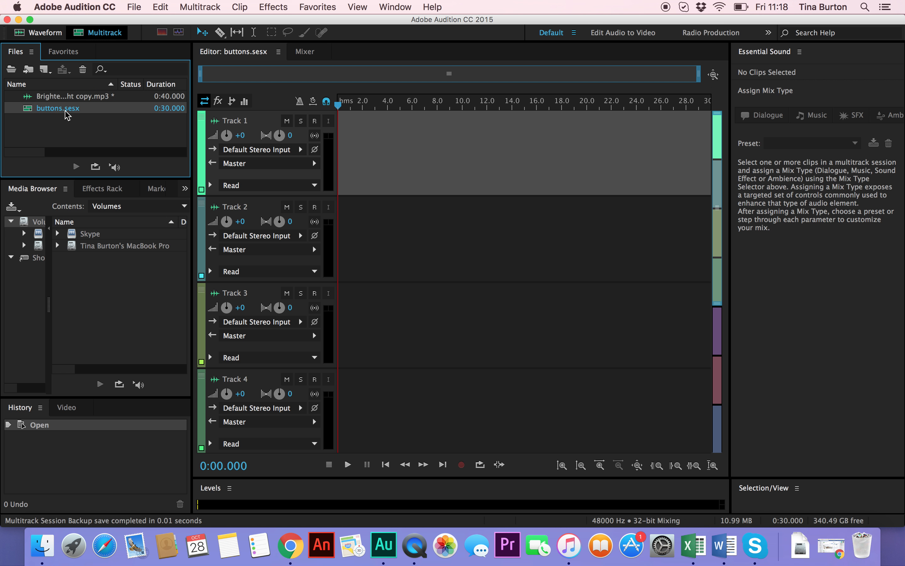
drag(69, 102, 338, 154)
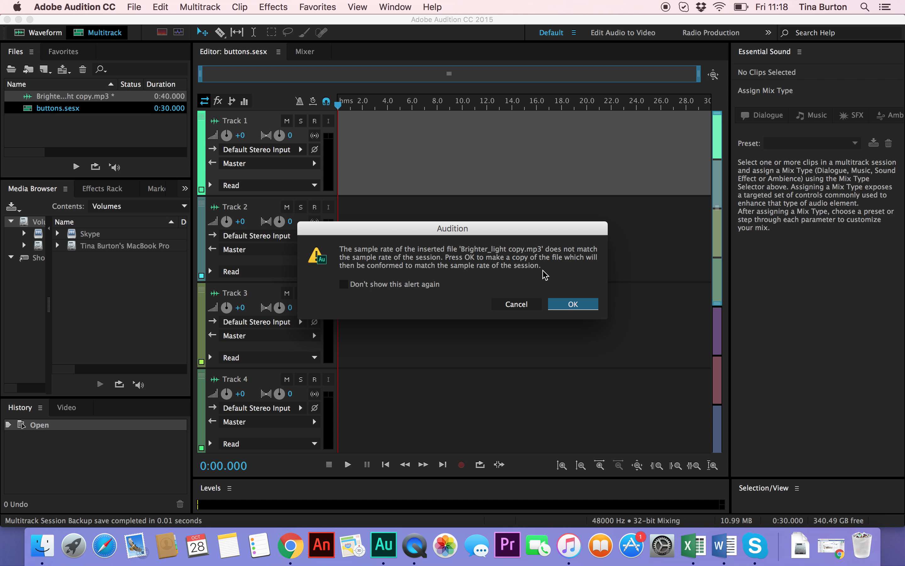
click(577, 306)
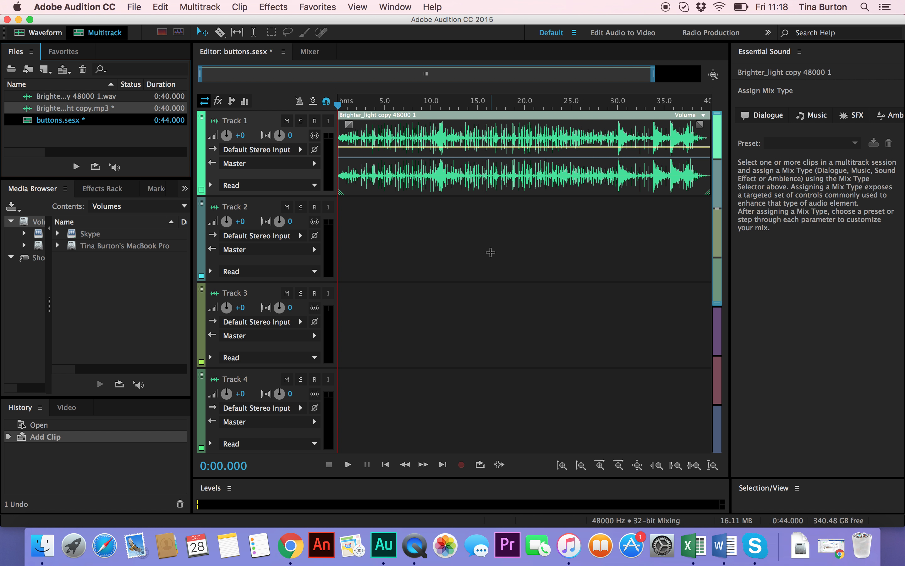
Step: Play the session from the start and again from about 33.6 seconds to look for a short, distinct sound
key(space)
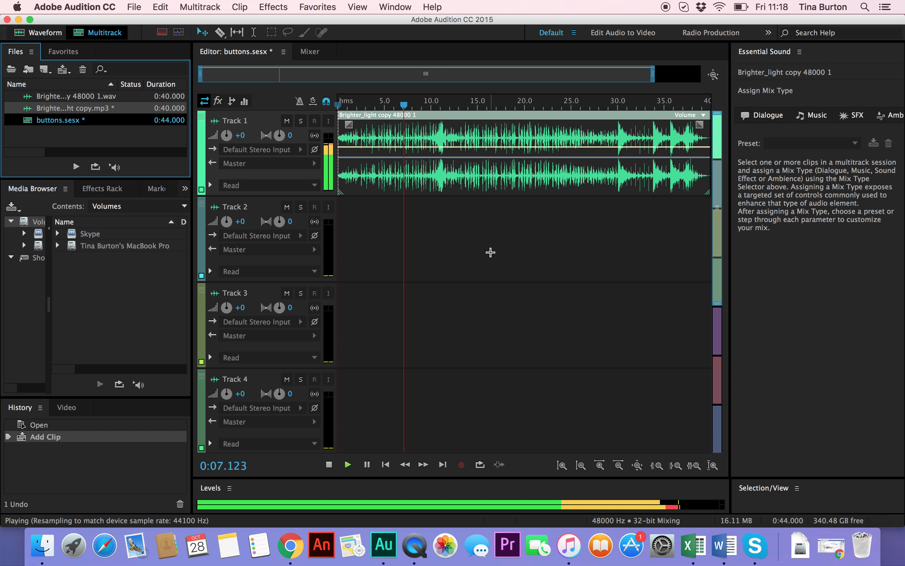
key(space)
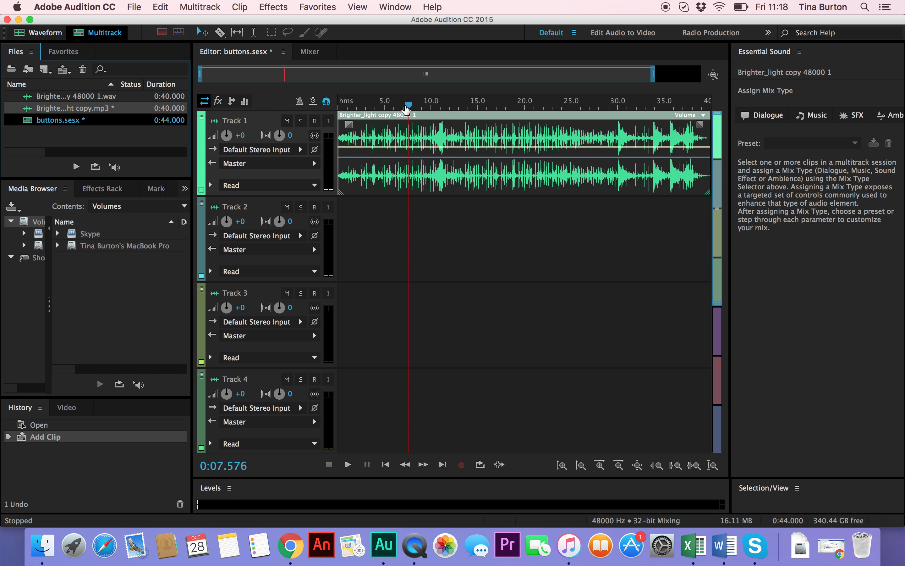
drag(408, 105, 651, 116)
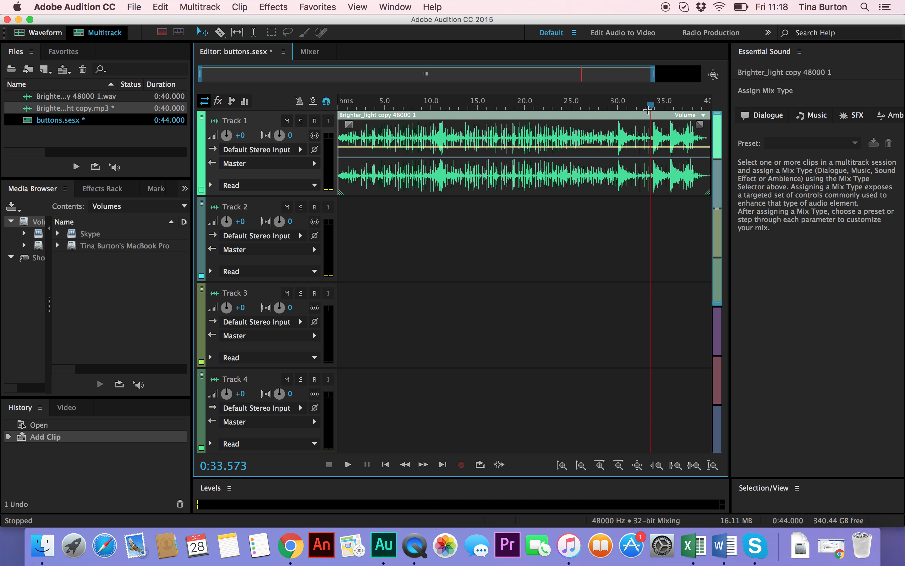
key(space)
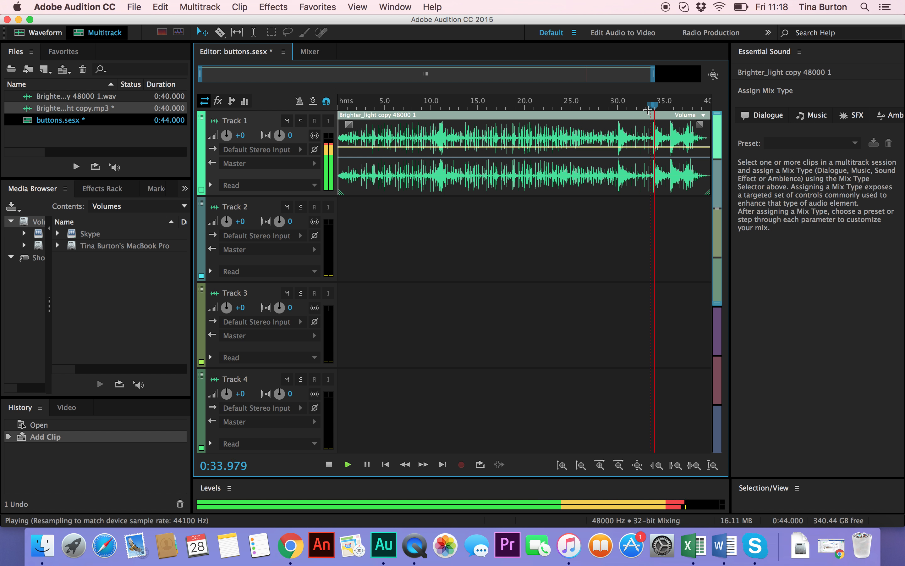
key(space)
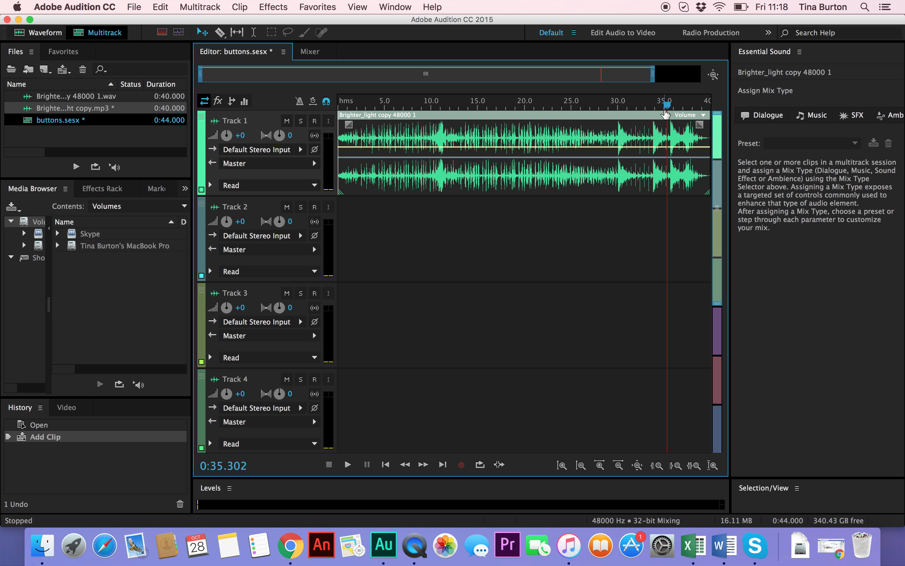
drag(668, 106, 649, 107)
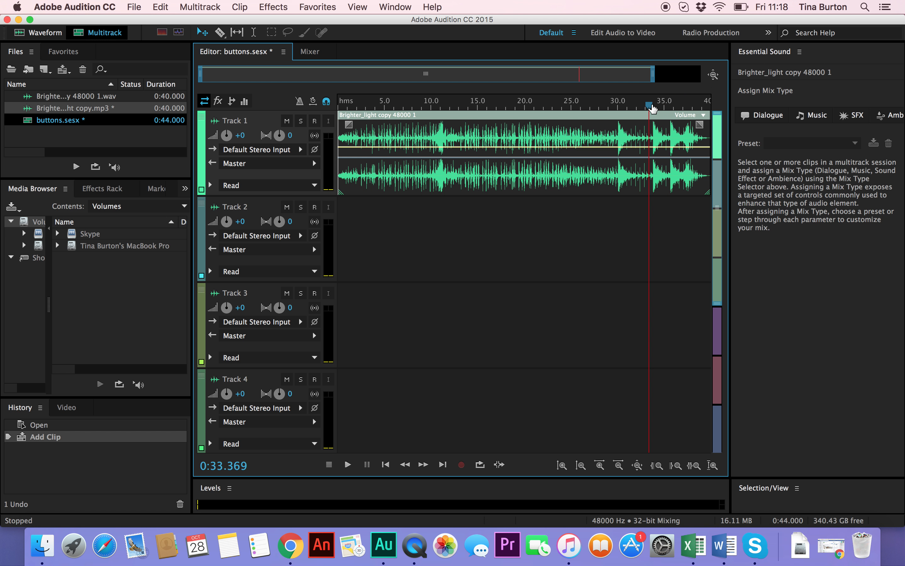
Step: Listen closely to the passage from 33 seconds, and place the playhead at about 31.1 seconds, after the preceding loud hit
click(600, 466)
click(599, 467)
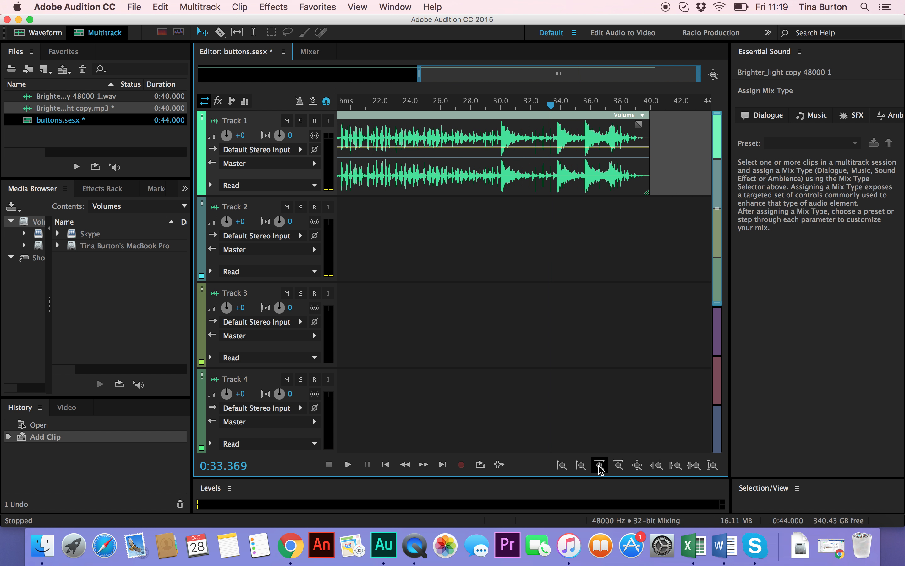
click(599, 467)
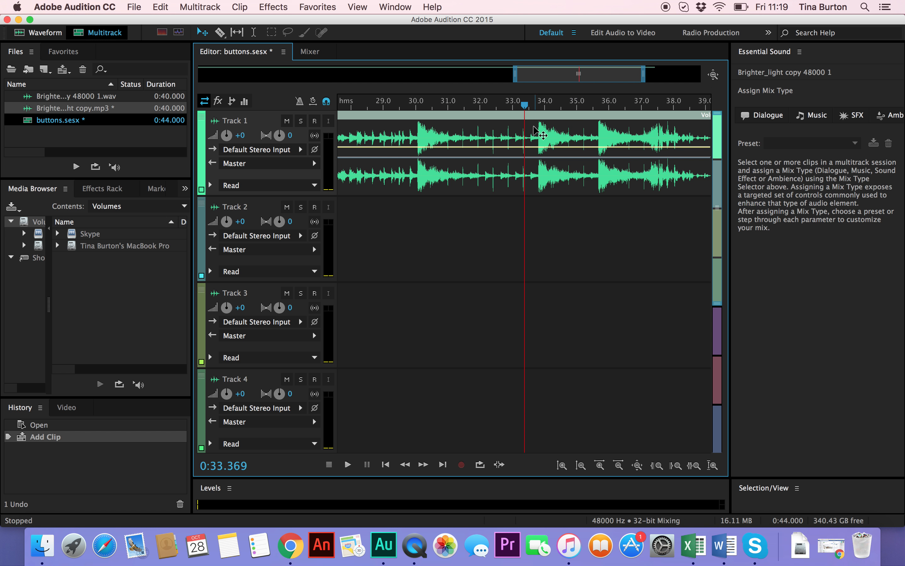
drag(518, 109, 513, 108)
key(space)
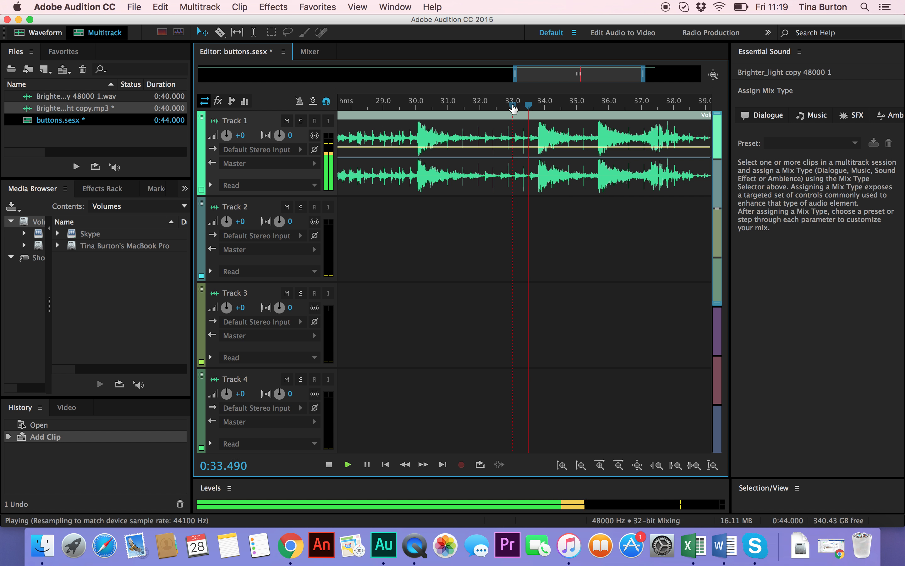
key(space)
drag(533, 113, 454, 107)
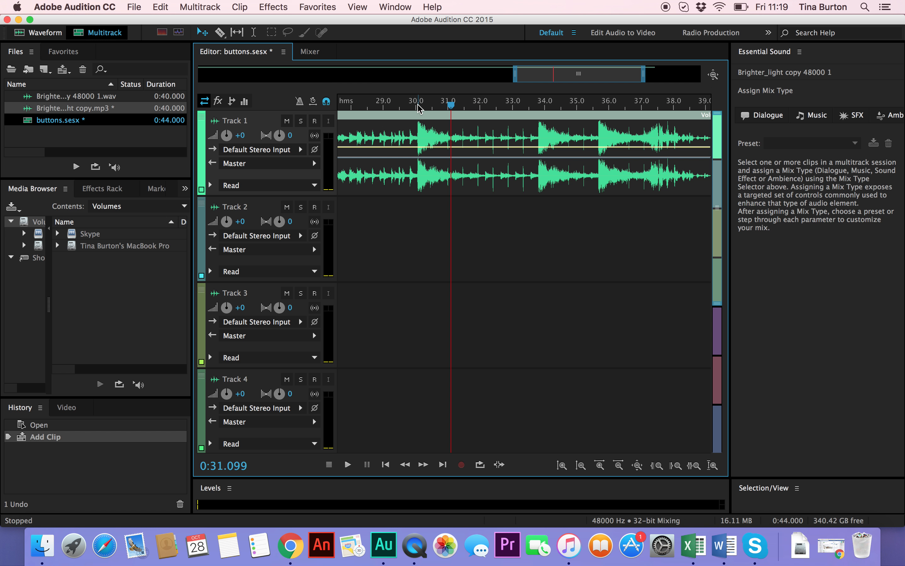
Step: Copy the loud hit between about 30 and 31.1 seconds on Track 1 and paste it at the start of Track 2
click(254, 35)
drag(453, 137, 417, 131)
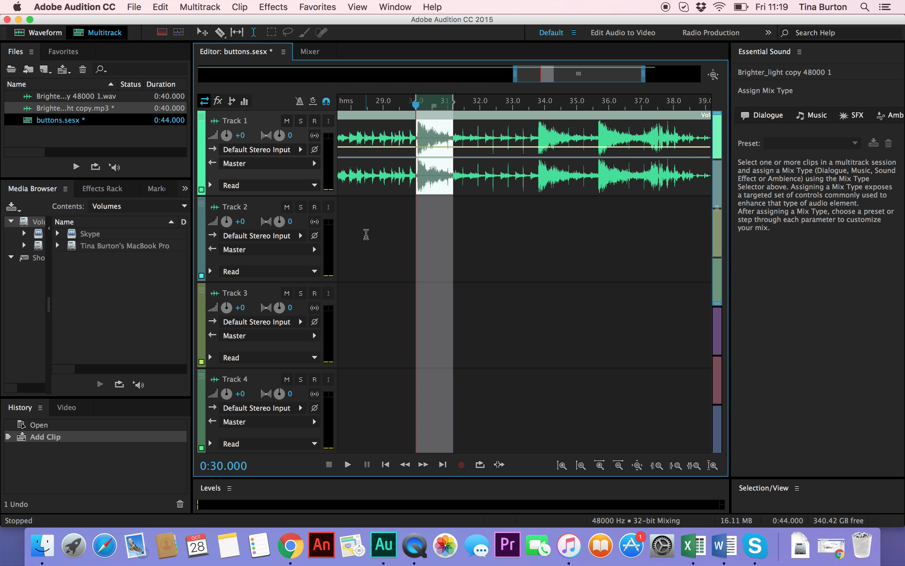
click(357, 229)
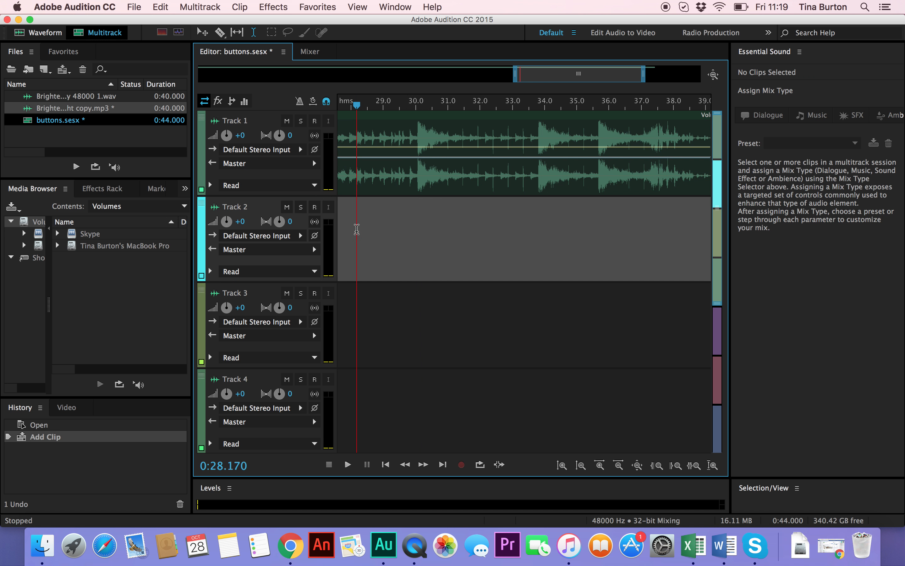
drag(359, 110, 283, 121)
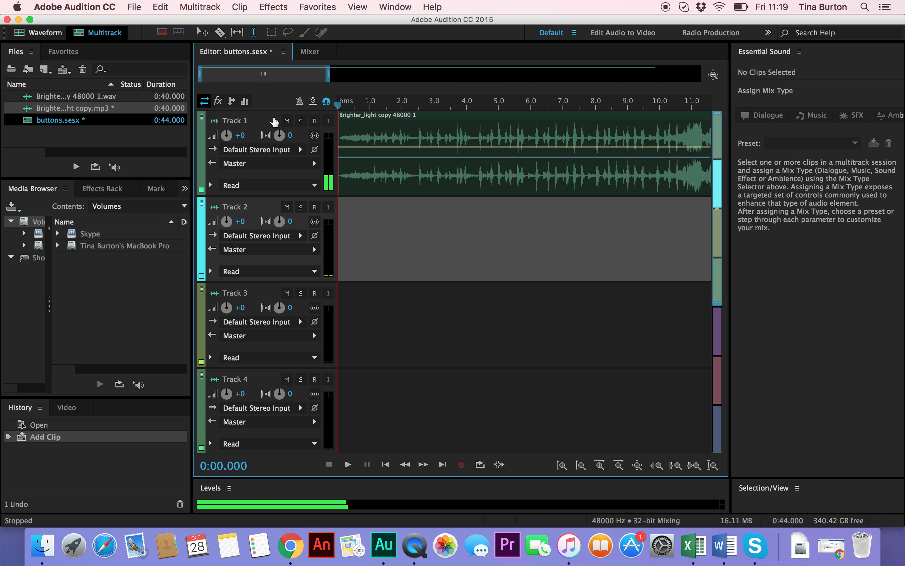
click(345, 229)
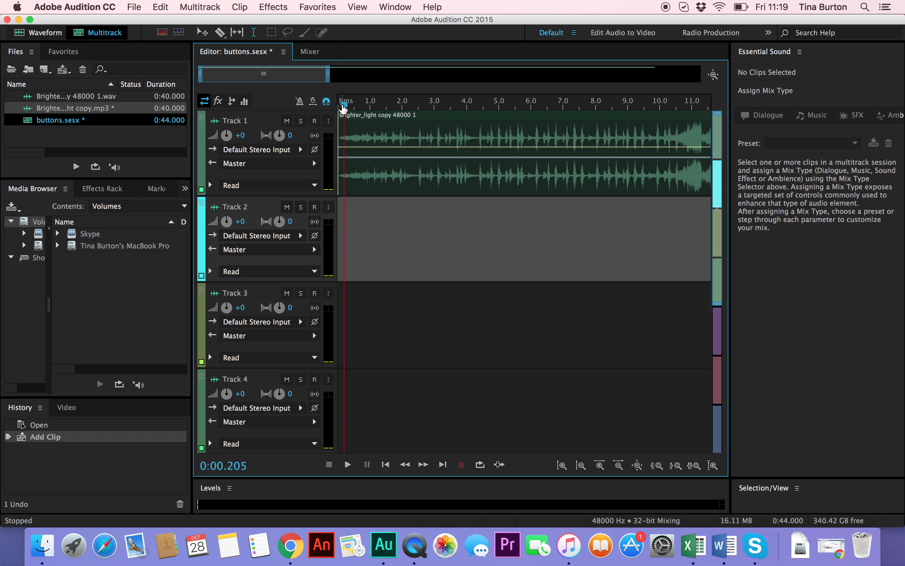
drag(344, 106, 330, 107)
key(super+v)
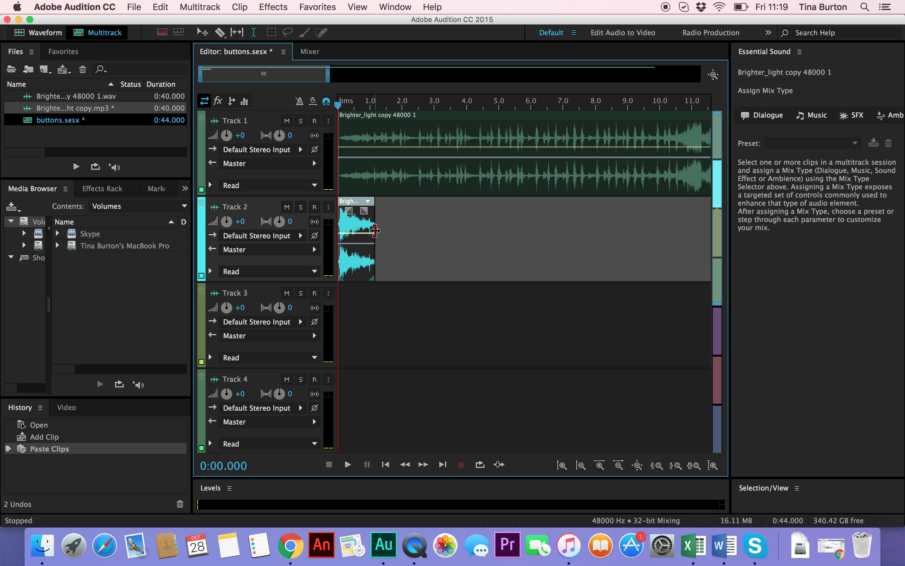
Step: Paste two more copies of the hit on Track 2, starting at about 1.5 and 3.2 seconds, leaving gaps between the clips
click(387, 217)
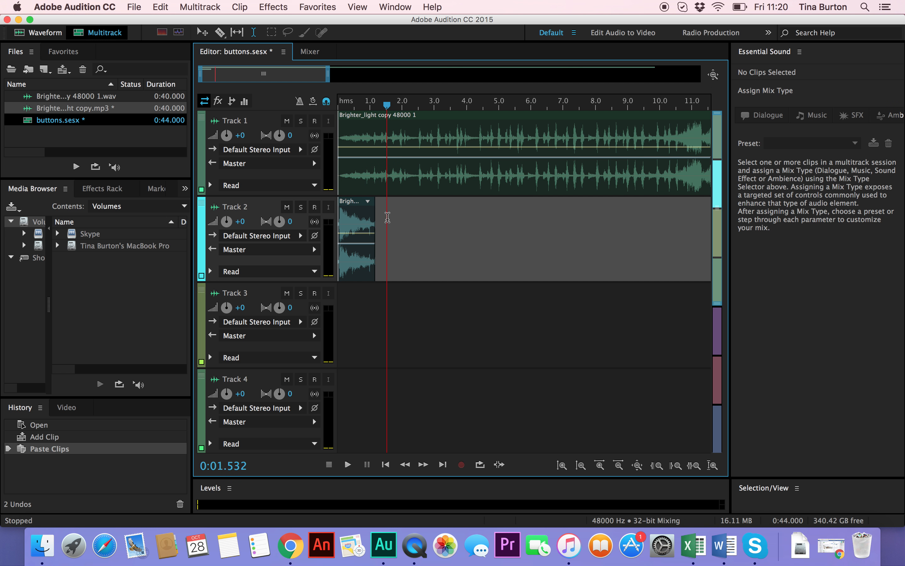
key(super+v)
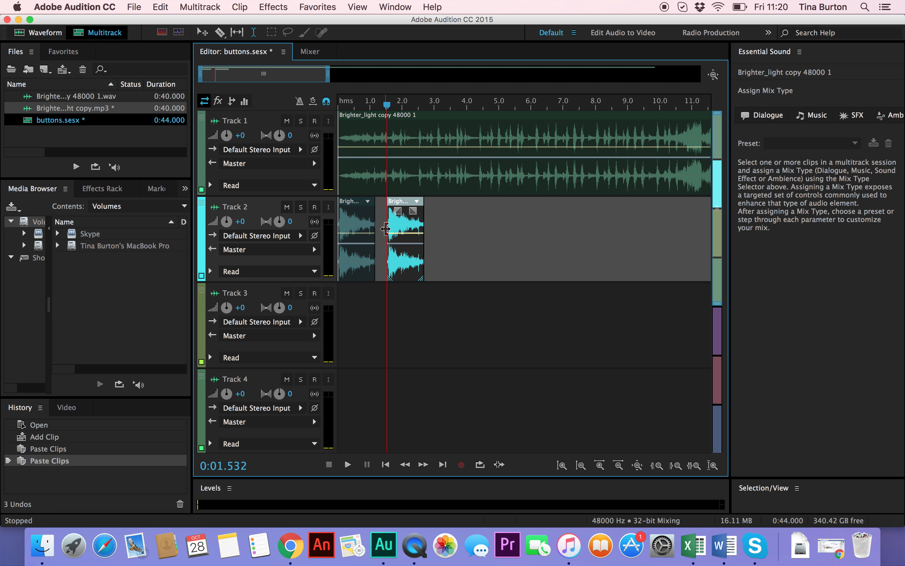
key(super+v)
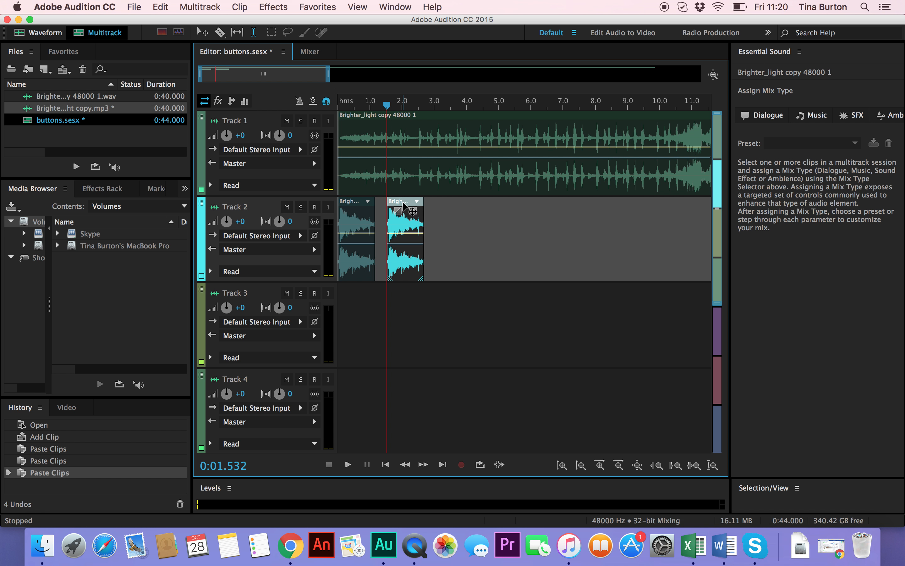
drag(400, 207, 457, 208)
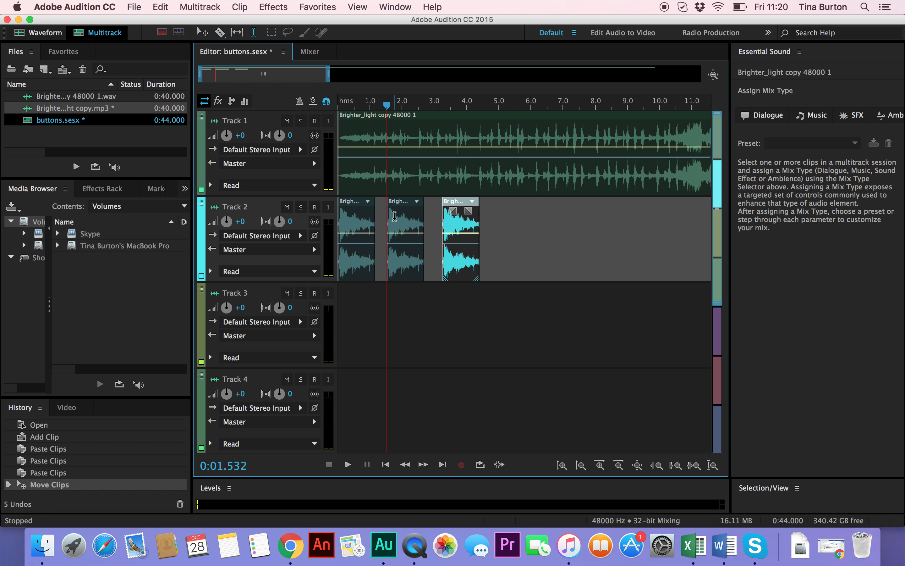
mouse_move(397, 205)
mouse_down()
mouse_move(386, 204)
mouse_move(398, 206)
mouse_up()
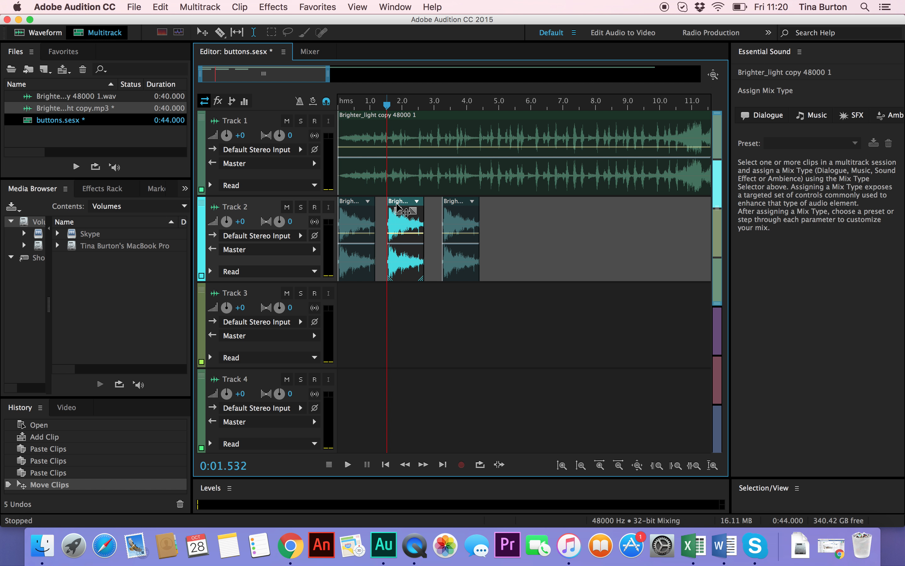
Step: Mute Track 1 and play the three clips on Track 2 from the beginning, returning the playhead to the start
click(287, 123)
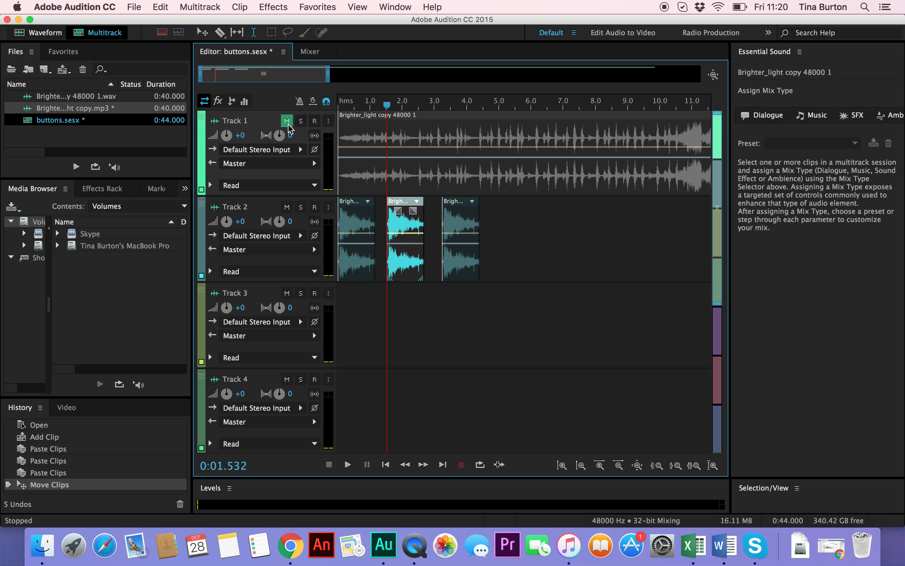
drag(390, 107, 339, 105)
key(space)
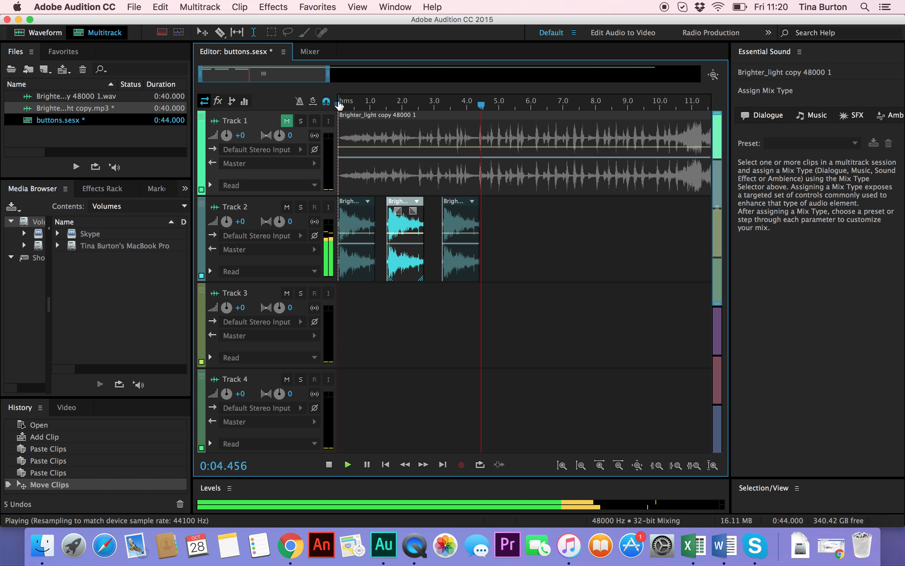
key(space)
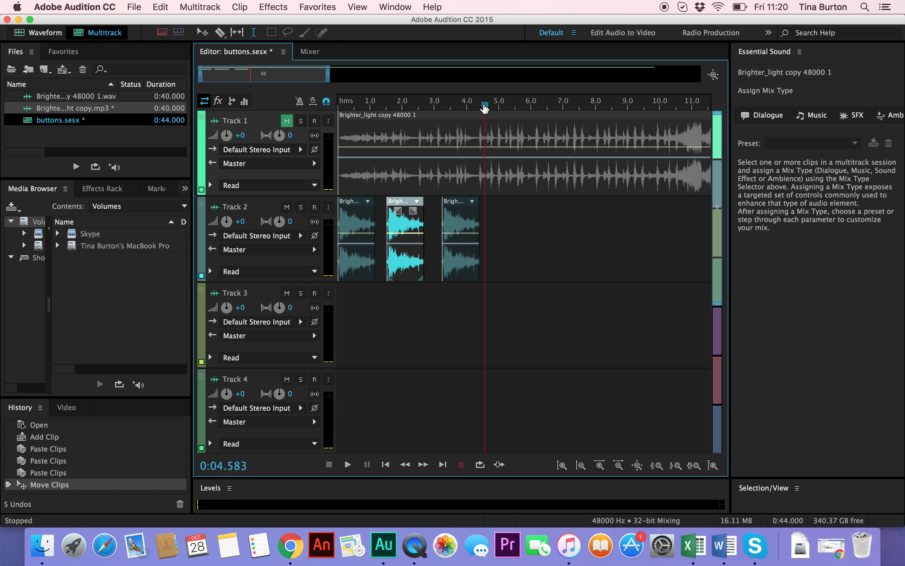
drag(483, 108, 383, 115)
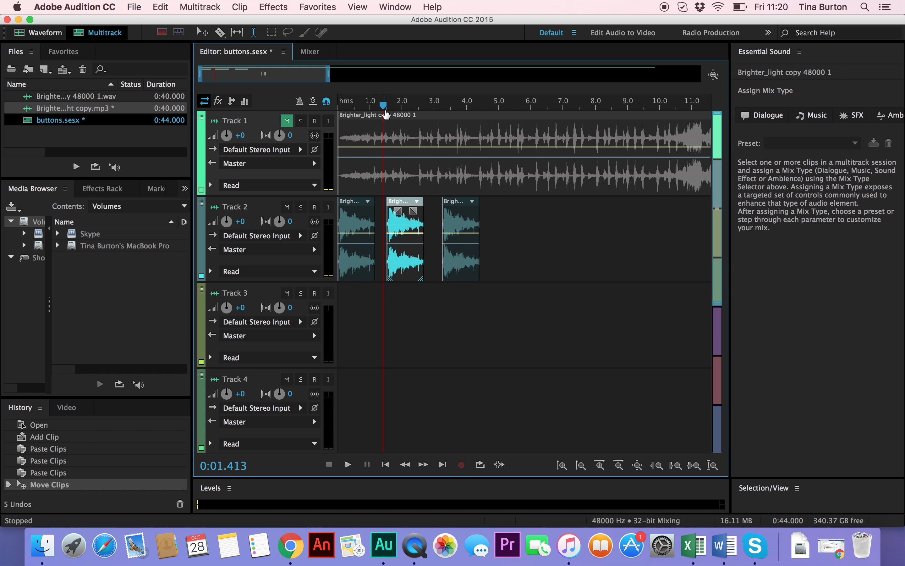
drag(384, 109, 338, 108)
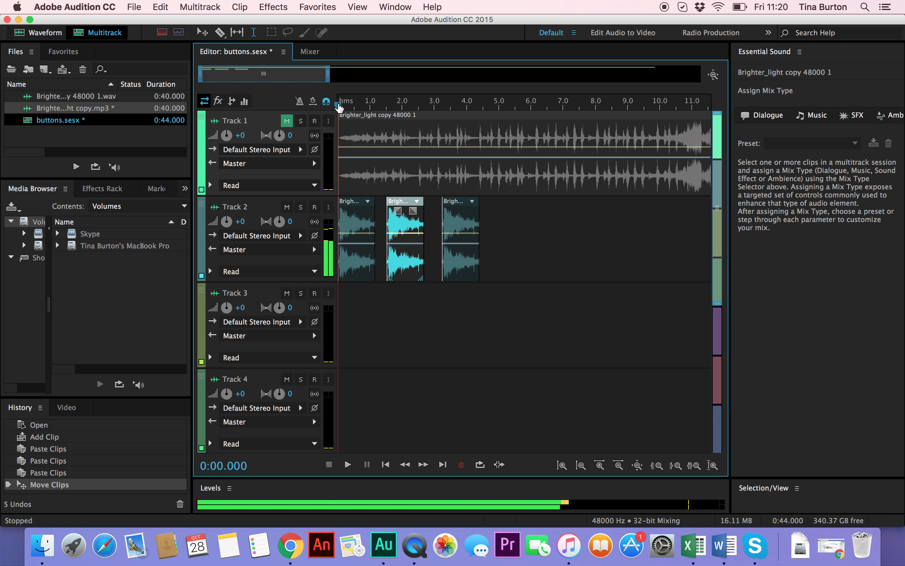
Step: Move the second and third clips on Track 2 earlier to about 1.2 and 2.3 seconds, closing the gaps so all three clips sit end to end
click(400, 204)
drag(400, 204, 389, 204)
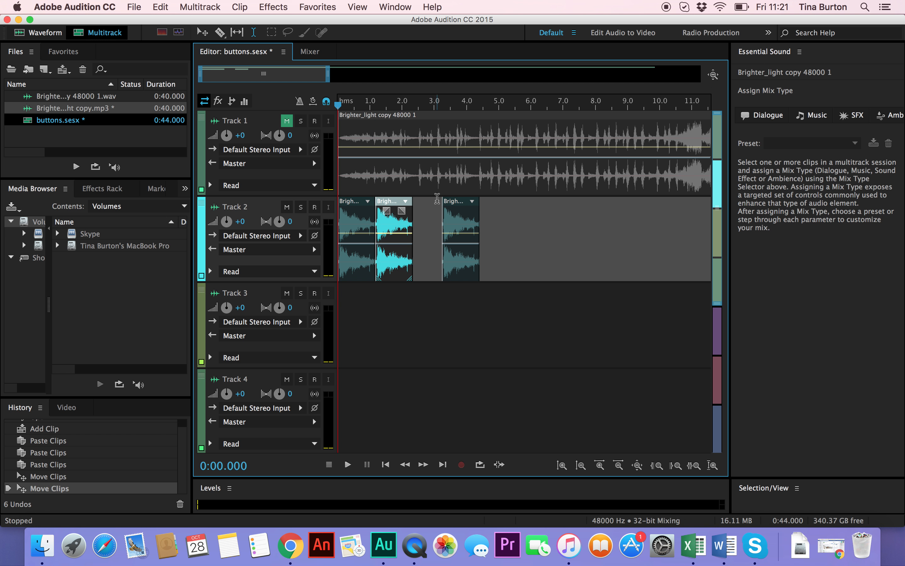
drag(453, 206, 424, 206)
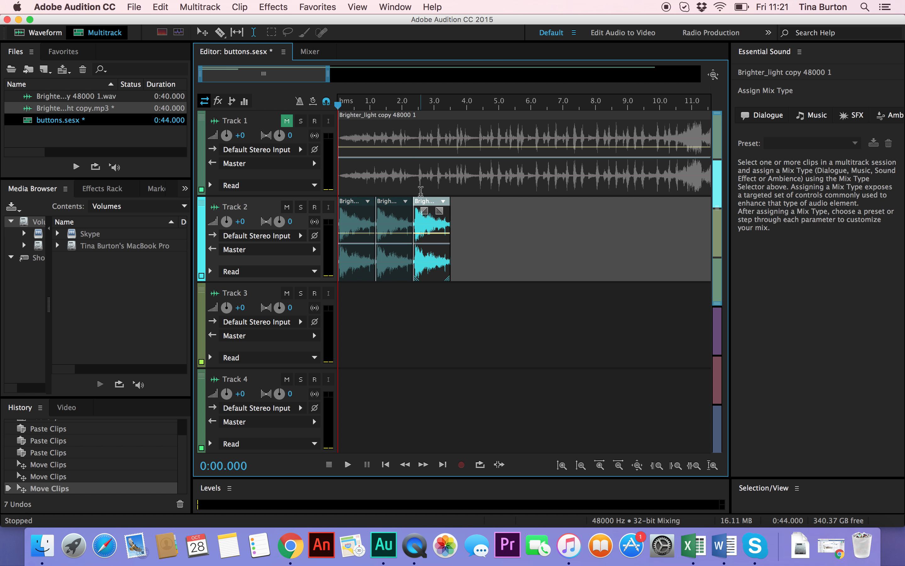
Step: Play the three joined clips on Track 2 from the beginning, stop playback and return the playhead to the start
key(space)
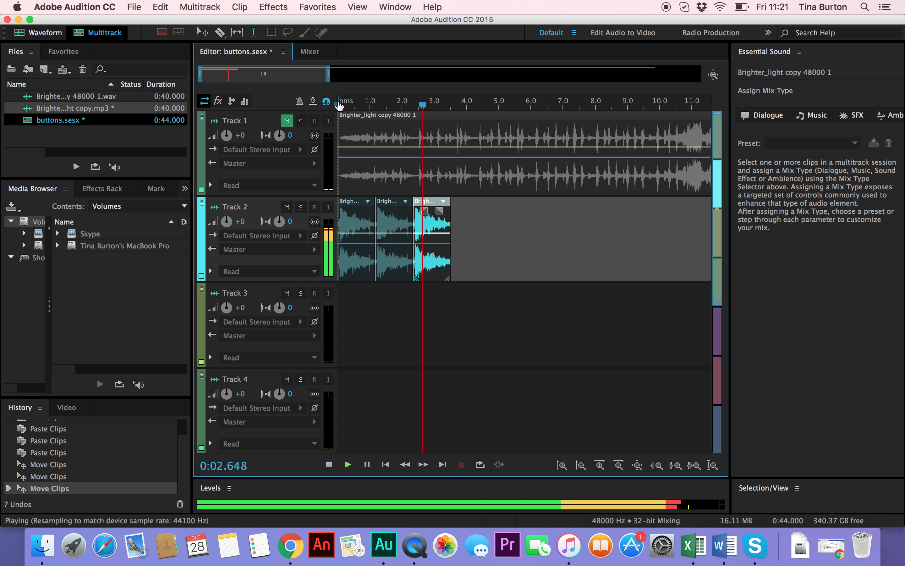
click(370, 309)
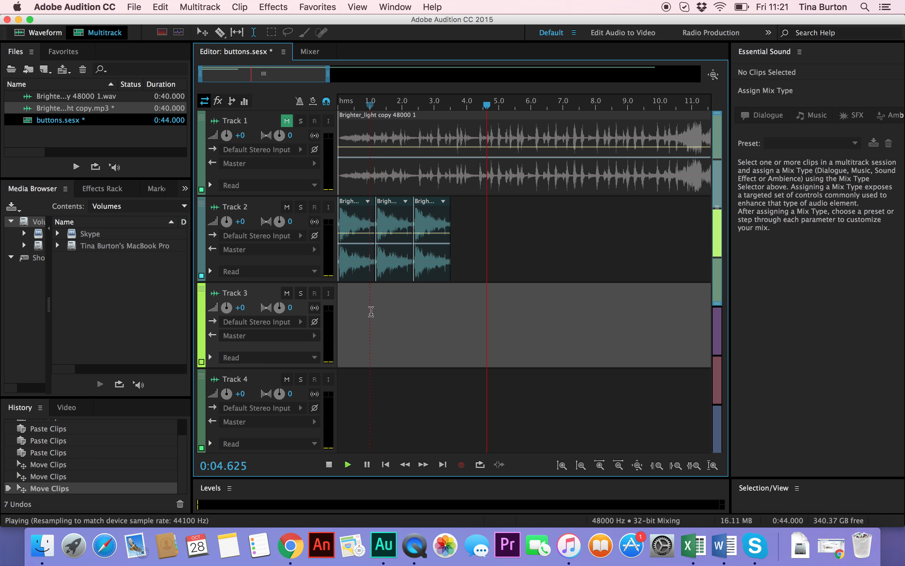
click(505, 107)
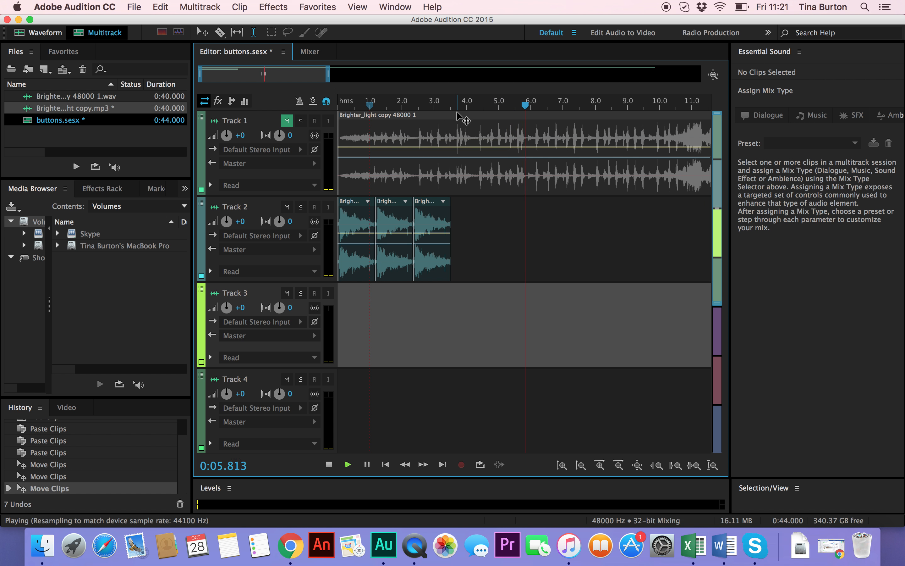
key(space)
drag(537, 106, 329, 104)
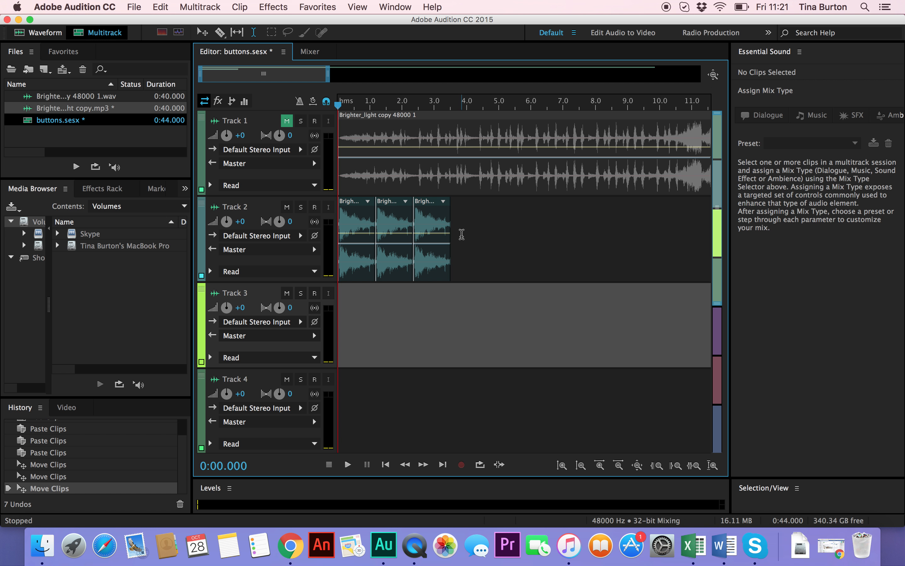
click(264, 212)
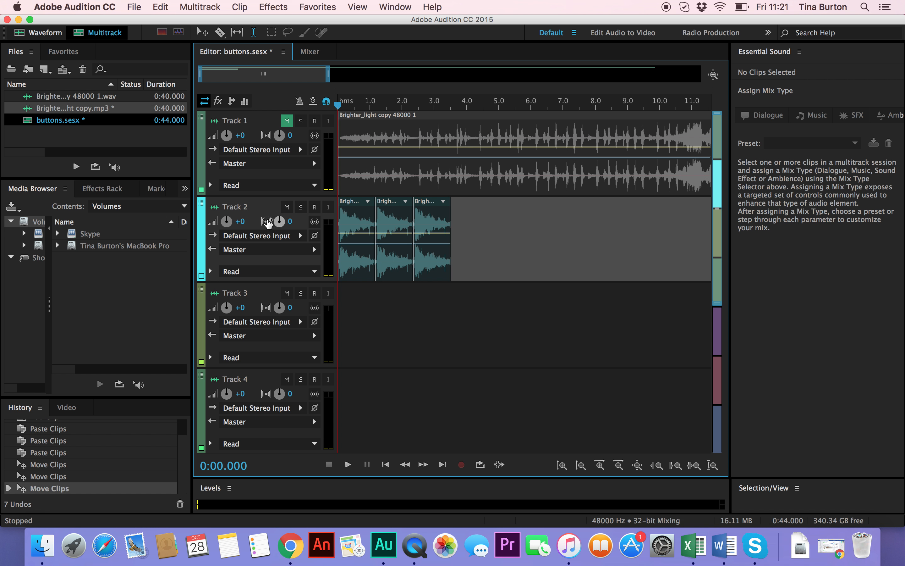
click(133, 12)
mouse_move(185, 234)
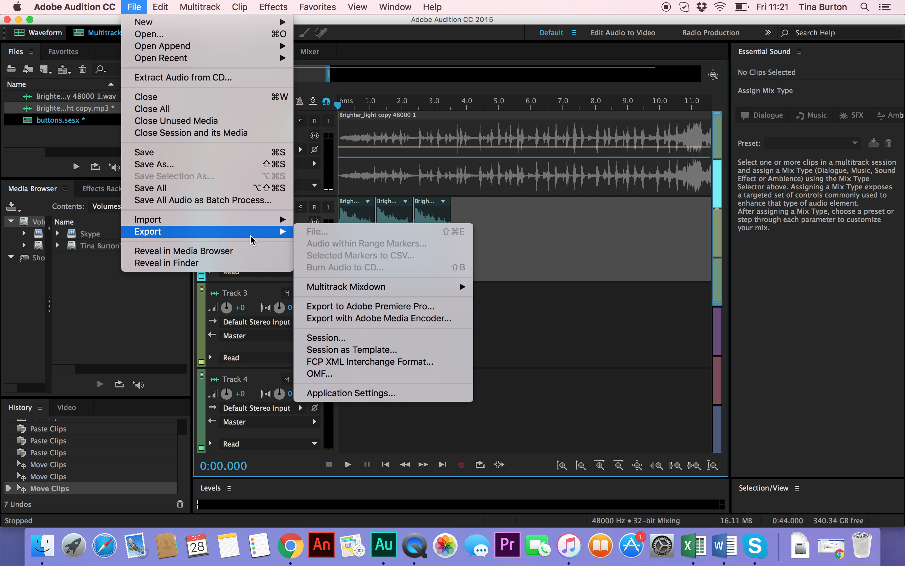
mouse_move(348, 287)
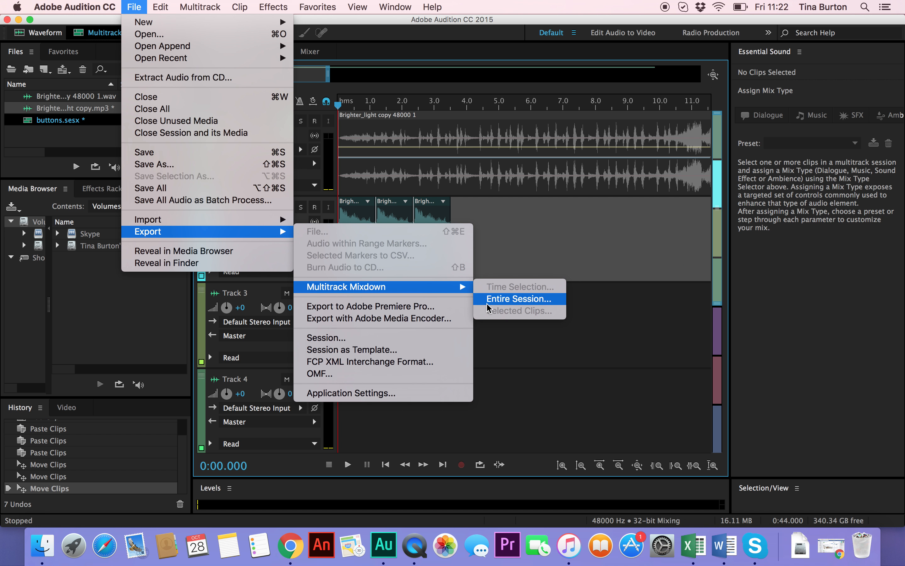
click(502, 248)
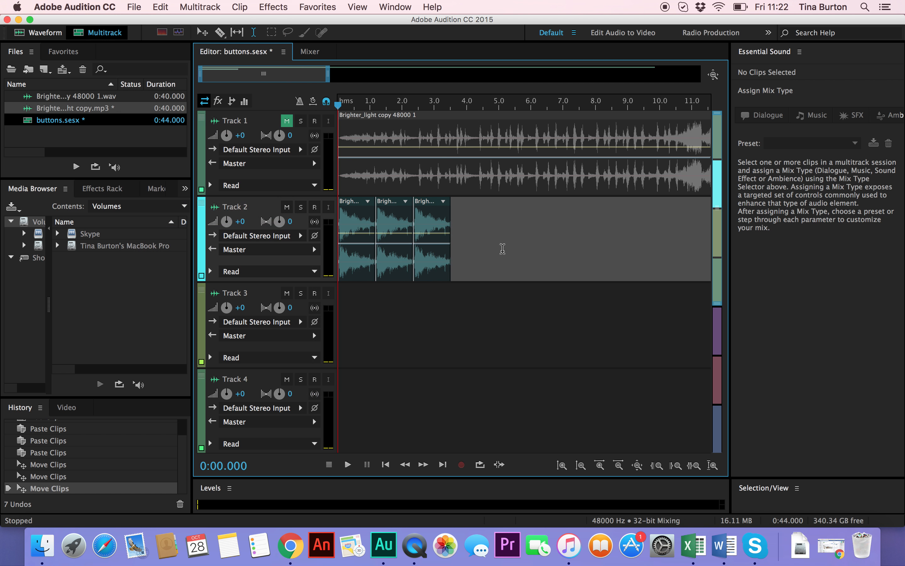
Step: Select the three clips on Track 2 with a time selection from the start to about 3.7 seconds
drag(459, 229, 342, 228)
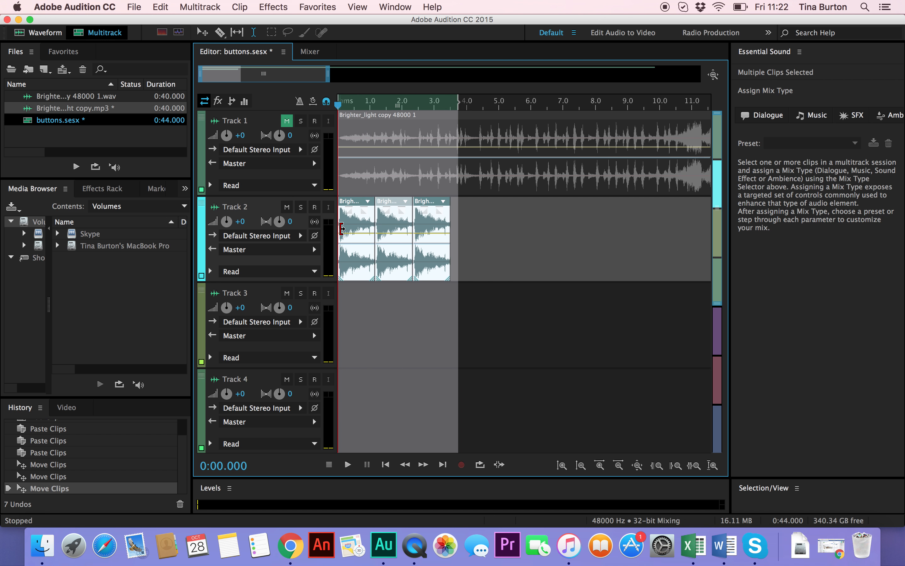
click(134, 8)
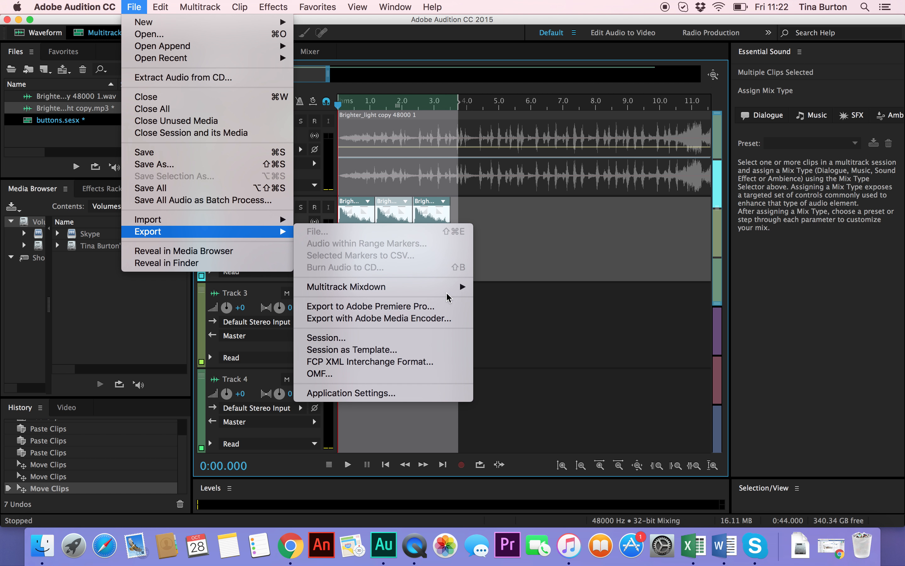
mouse_move(447, 293)
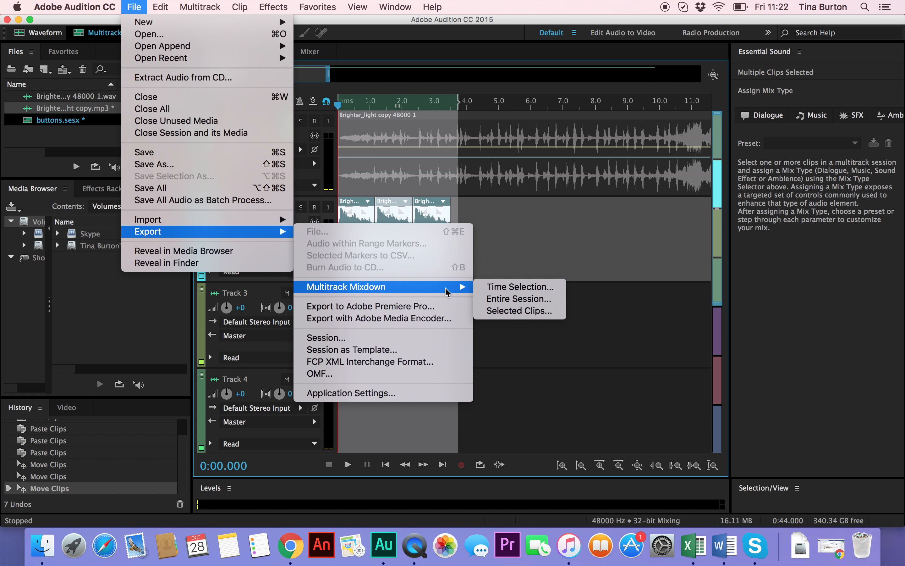
click(505, 292)
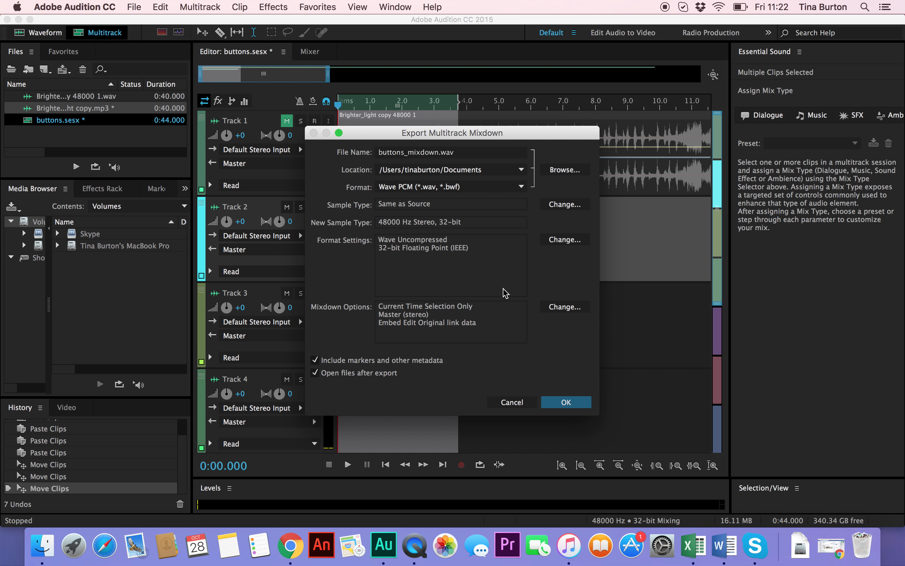
click(511, 403)
Step: Set up a multitrack mixdown export of only the selected clips and name the file soundEffect.wav
click(136, 7)
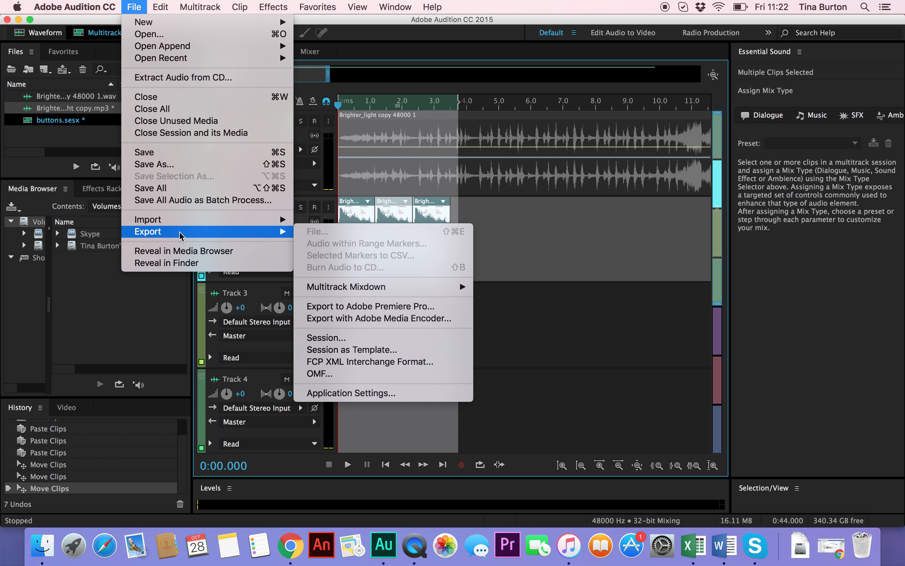
mouse_move(330, 287)
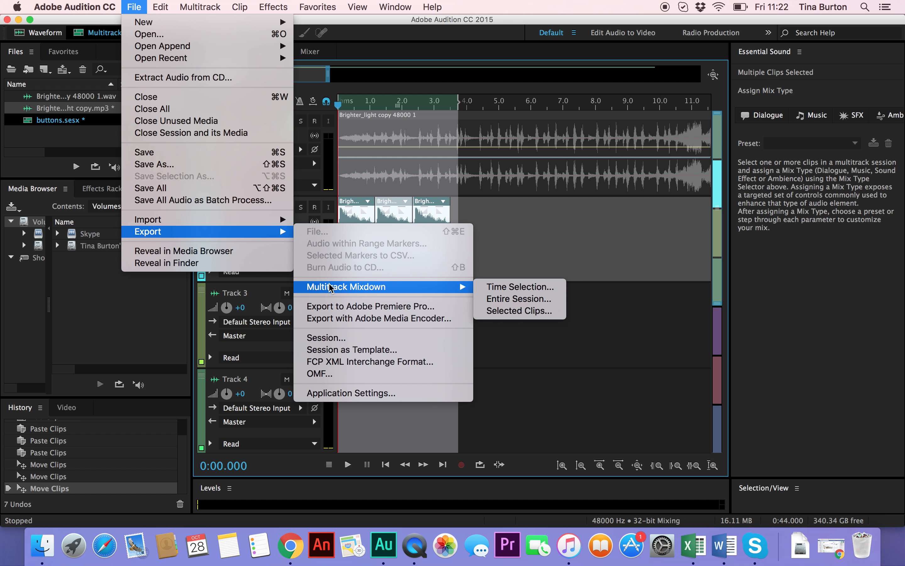
click(497, 312)
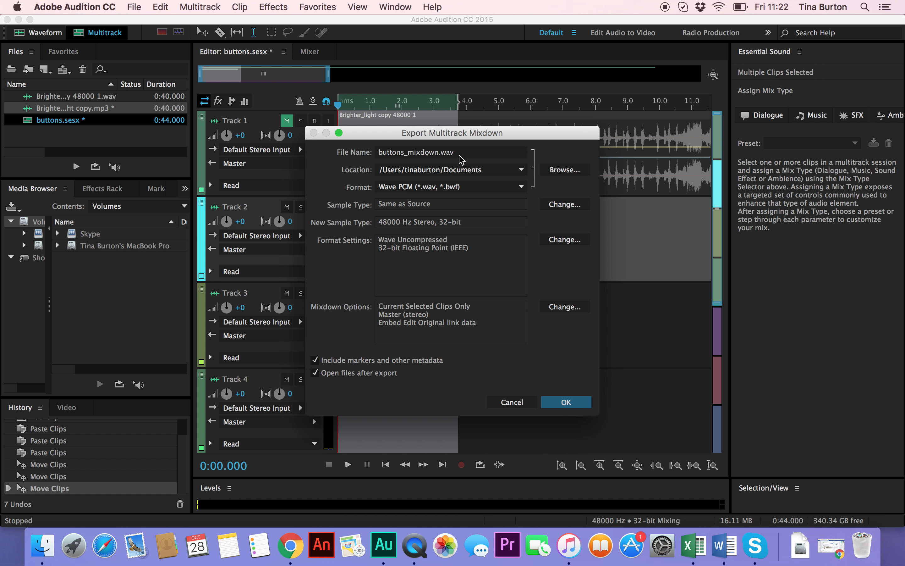
click(458, 153)
drag(438, 153, 368, 147)
text(sound)
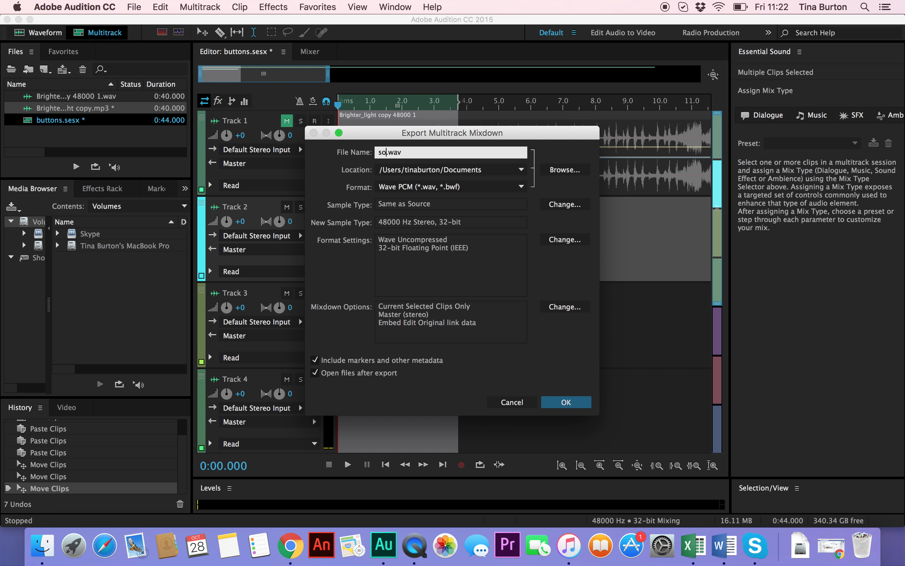
text(Effect)
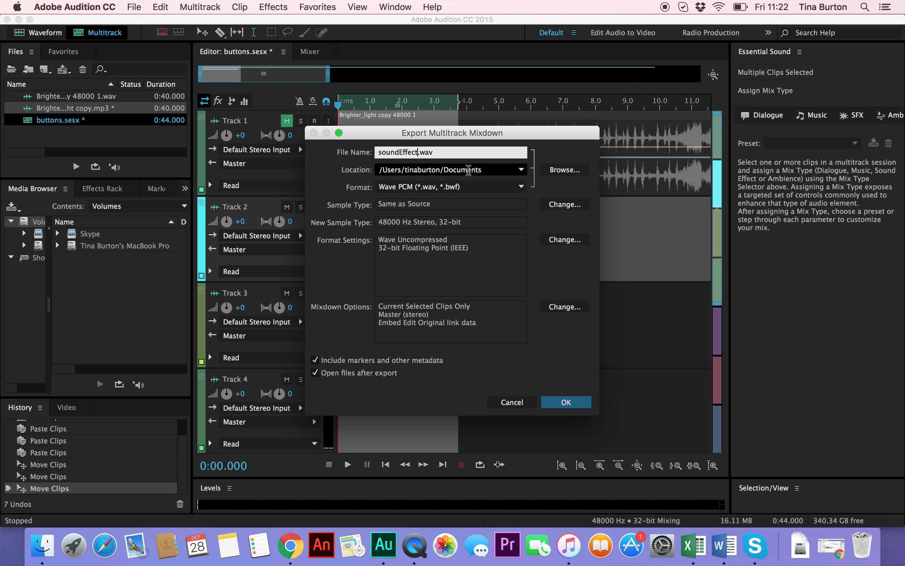
Step: Set the Desktop as the save location and export the mixdown in Wave PCM format
click(566, 170)
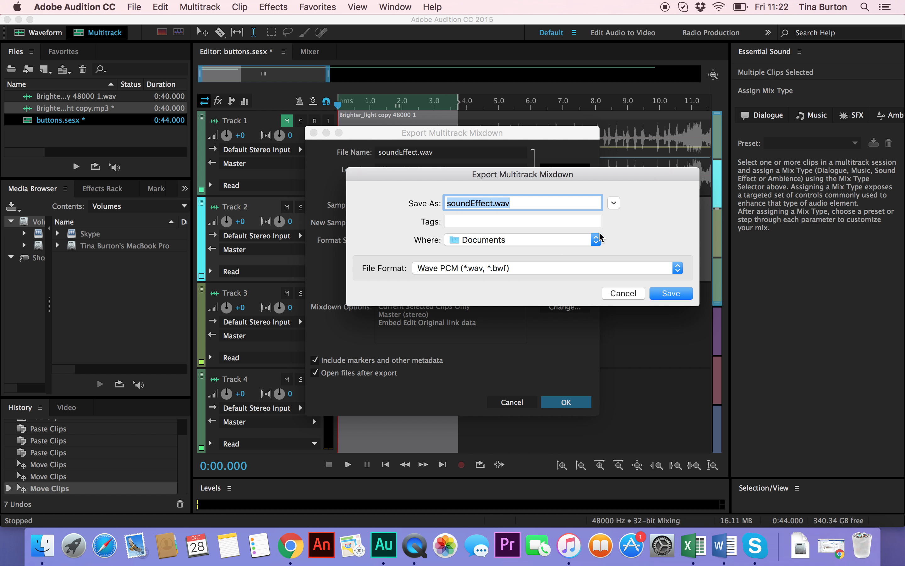
click(596, 240)
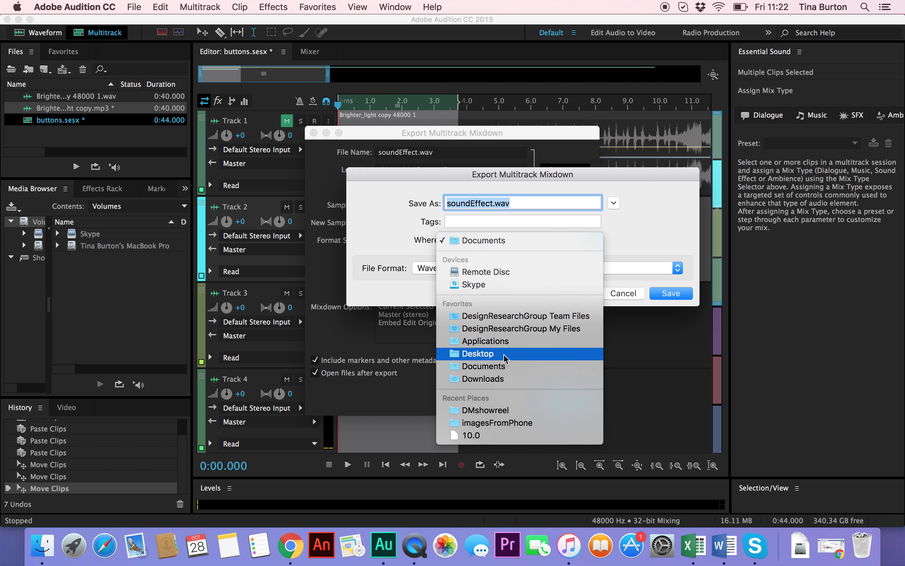
scroll(567, 312, down, 3)
click(567, 301)
click(677, 294)
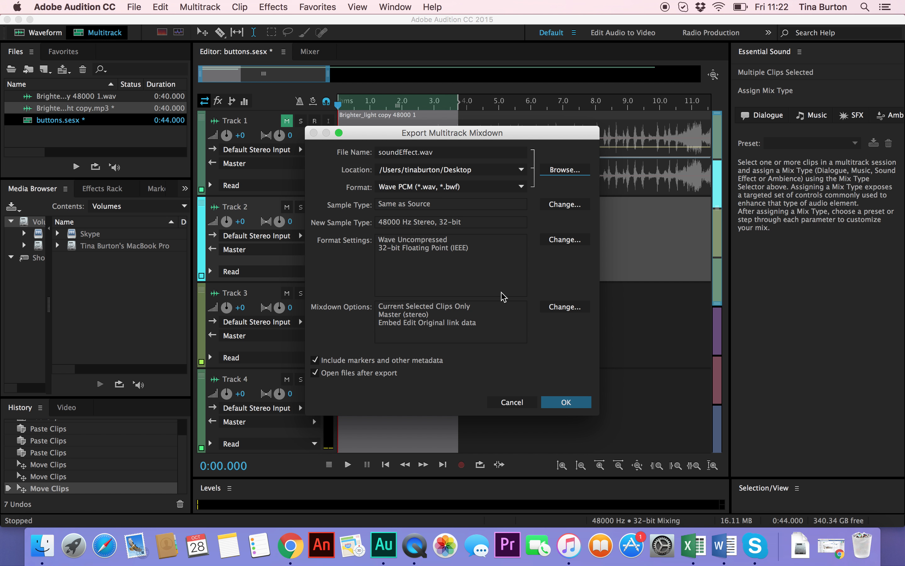
click(576, 403)
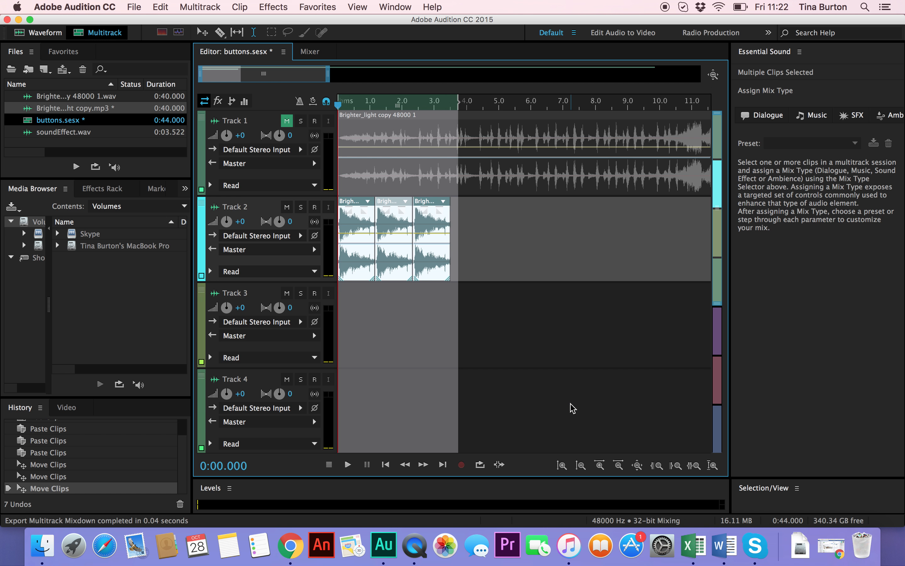
Step: Check the exported soundEffect.wav on the Desktop, and switch back to Adobe Audition
click(17, 19)
mouse_move(867, 400)
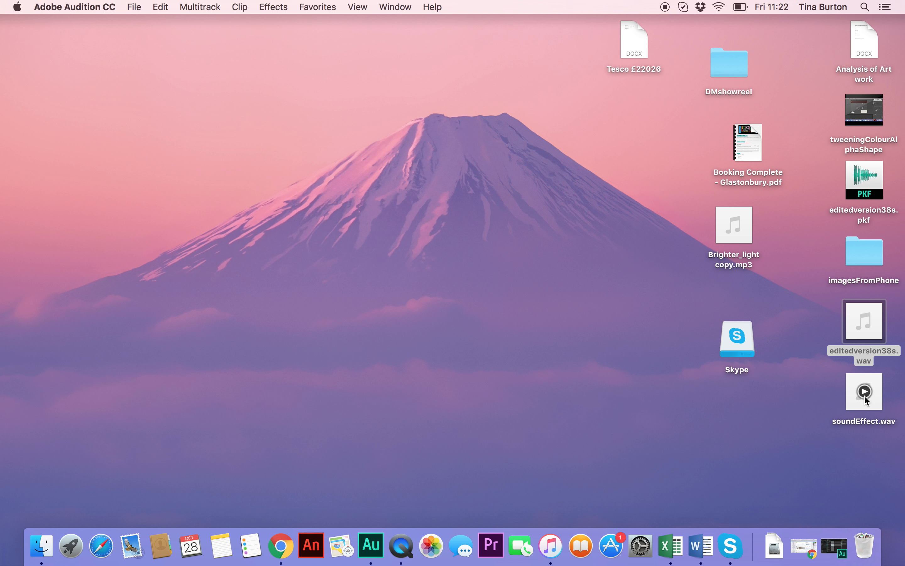
click(865, 391)
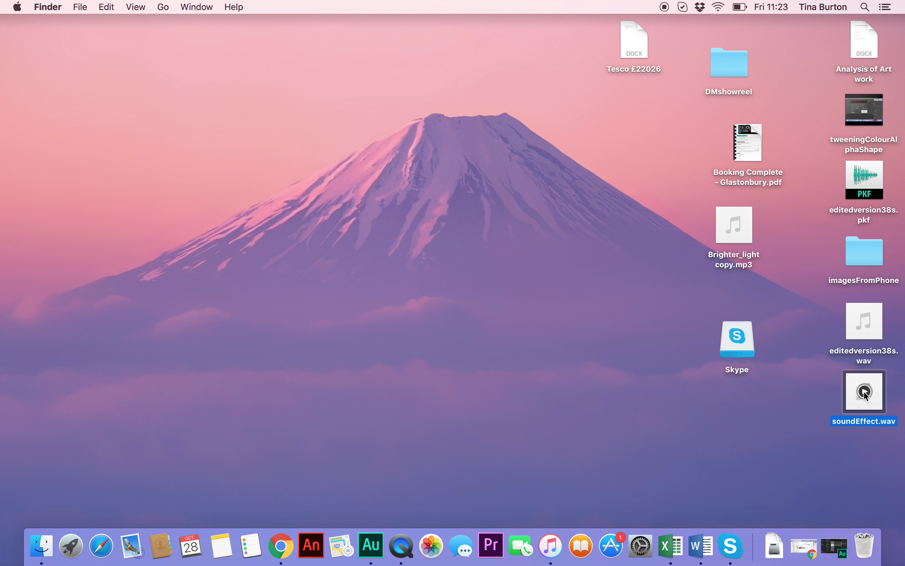
click(371, 549)
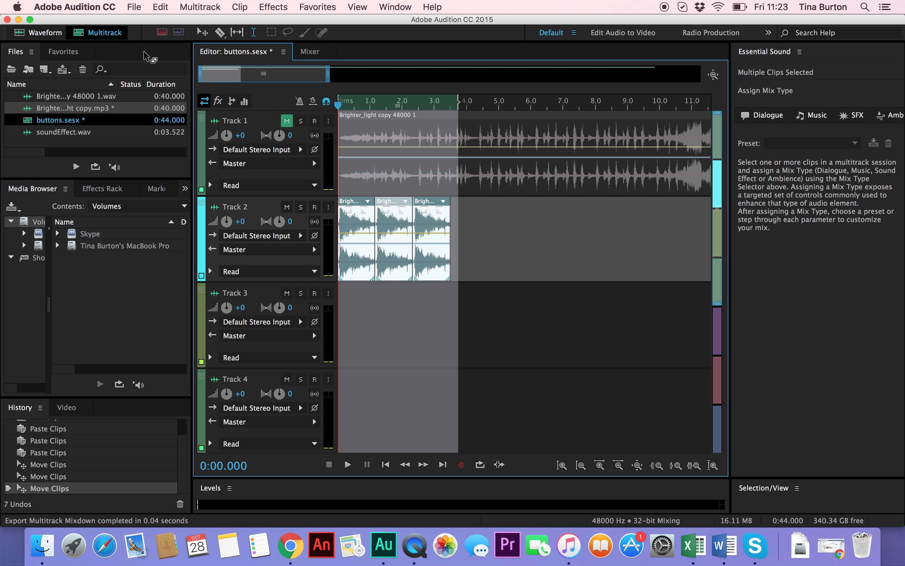
Step: Save the buttons.sesx multitrack session
click(133, 8)
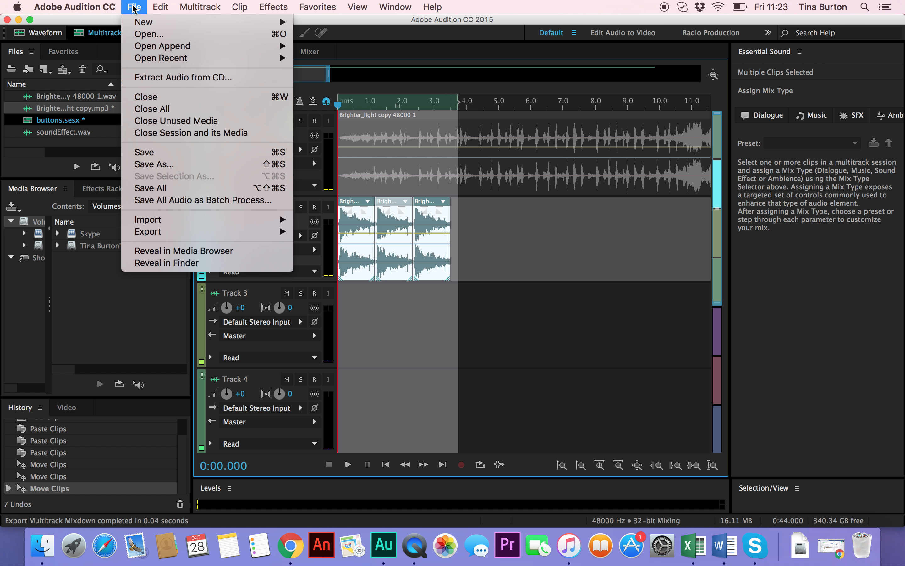
click(148, 325)
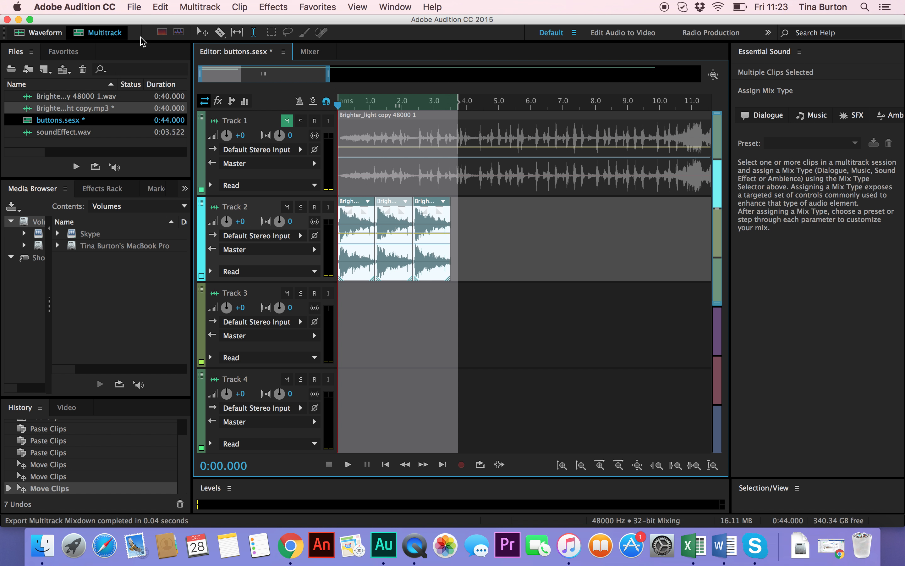
click(133, 8)
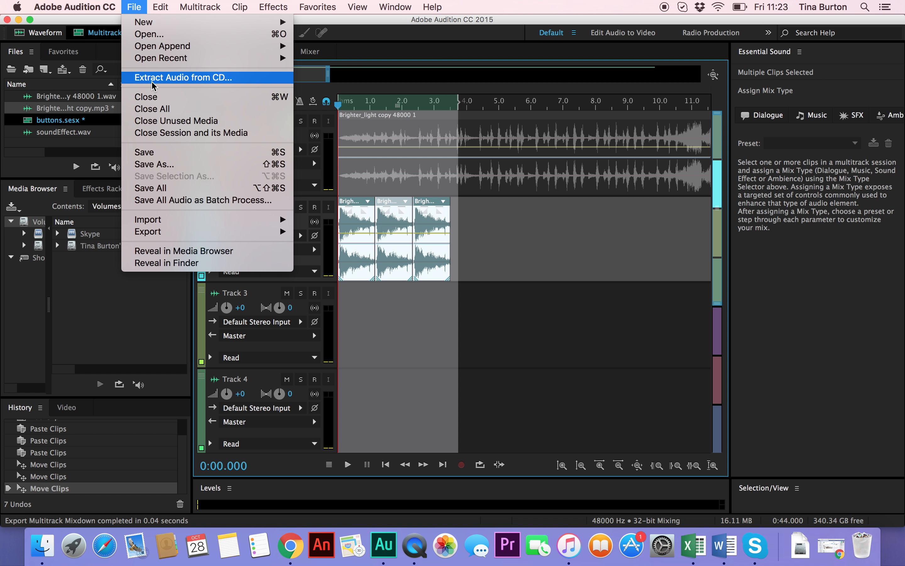
click(157, 153)
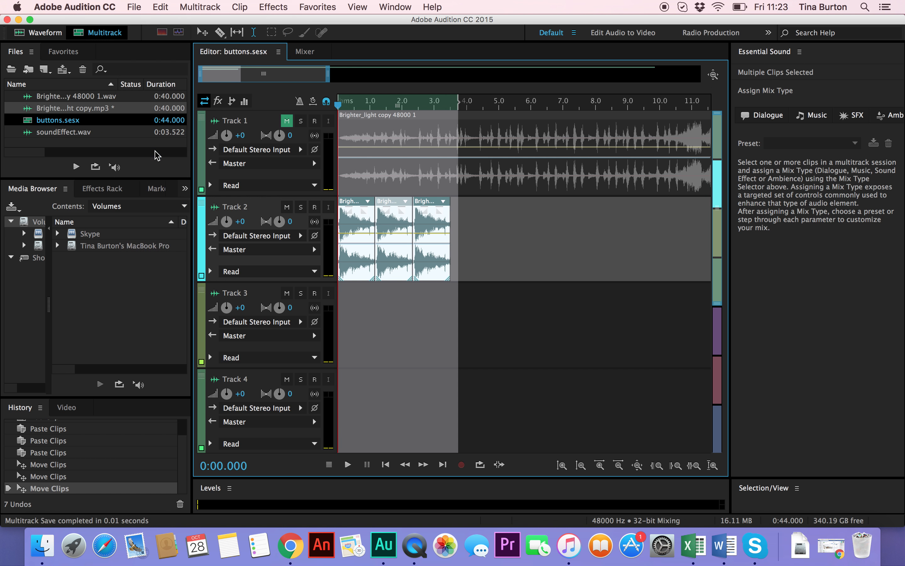